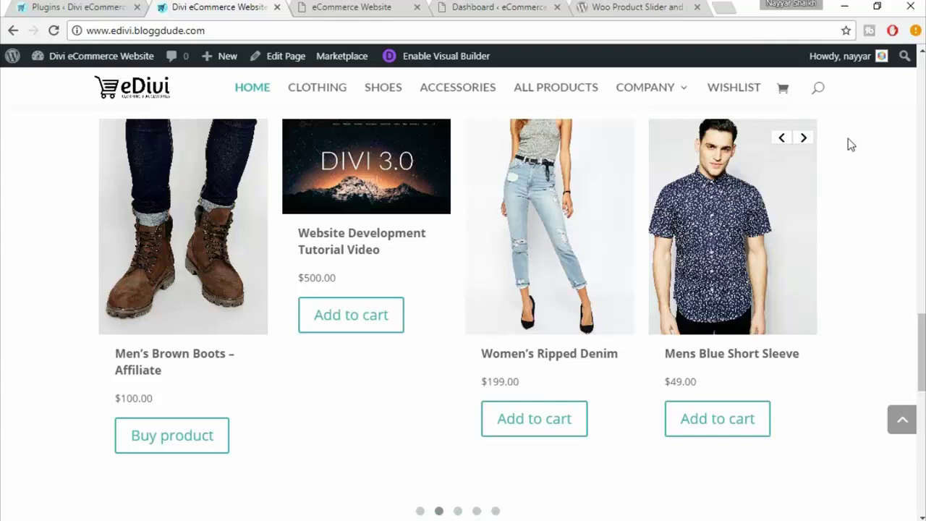
# - From the admin dashboard, go to Plugins > Add New
pyautogui.click(506, 6)
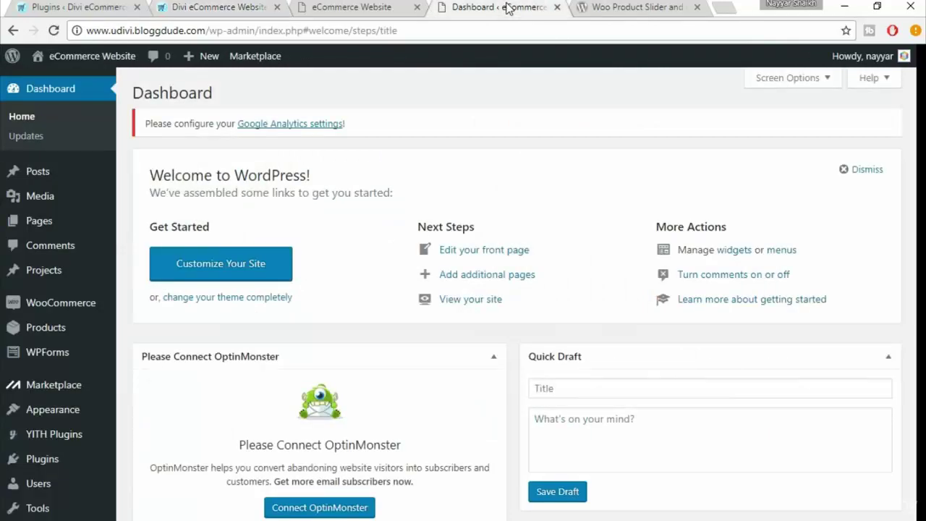
pyautogui.scroll(-1, 75, 374)
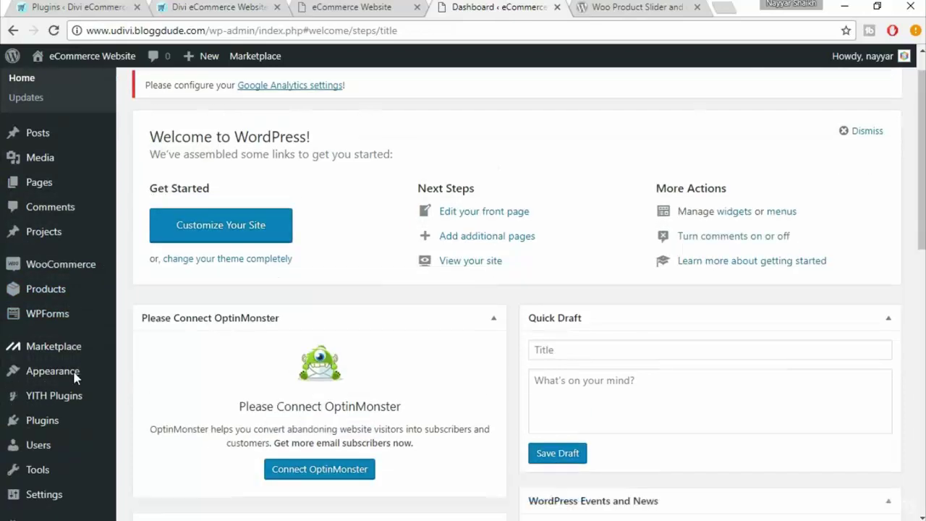
pyautogui.scroll(-1, 75, 373)
pyautogui.moveTo(45, 331)
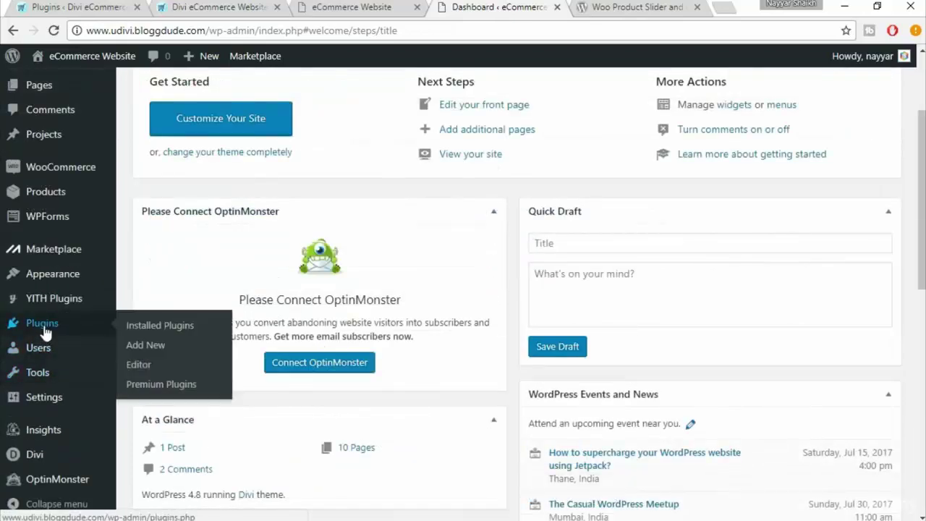
pyautogui.click(157, 345)
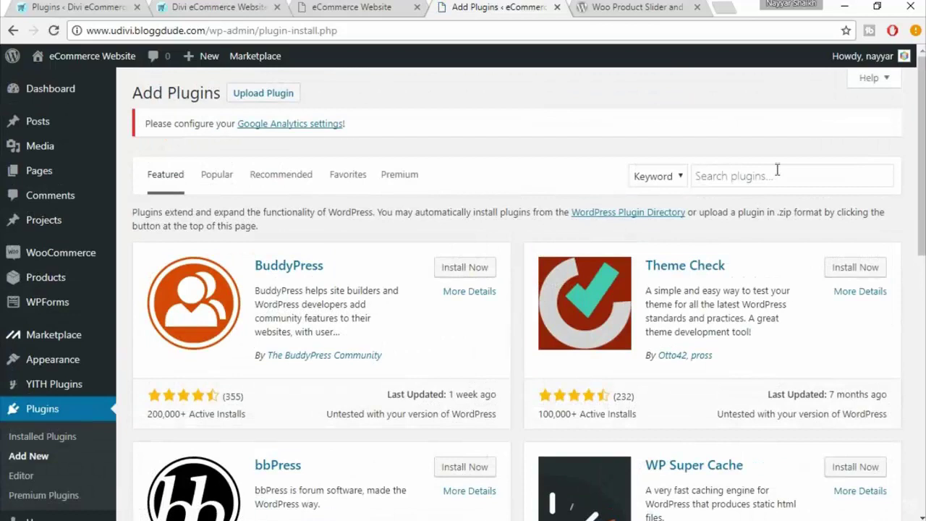
# - Search for 'Woocommerce Products Slider' and install the pickplugins plugin
pyautogui.click(777, 169)
pyautogui.write('Woocommerce Products Slider')
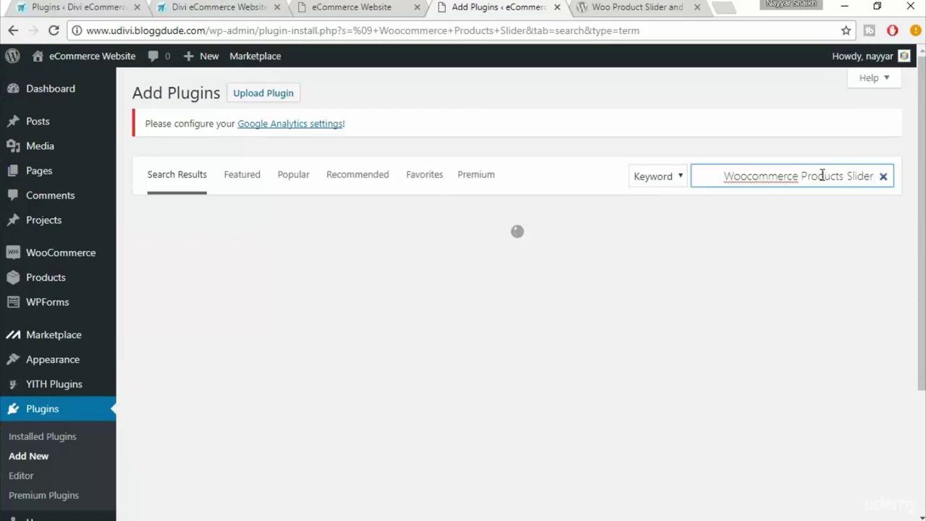
pyautogui.scroll(-1, 868, 246)
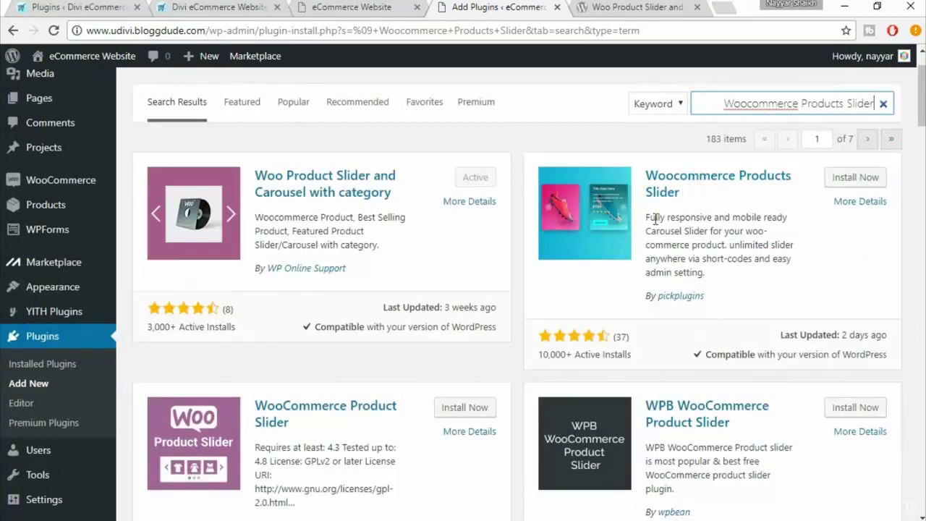
pyautogui.click(854, 181)
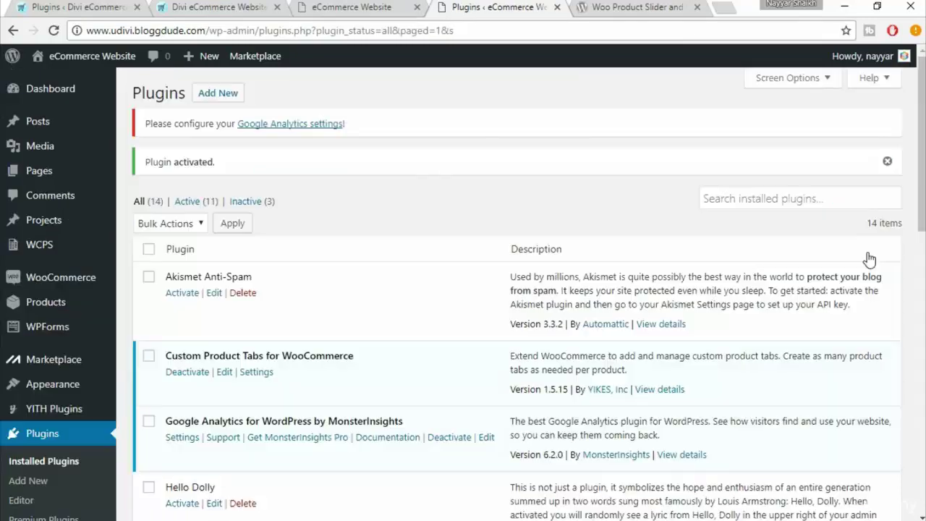
# - Create a new slider via WCPS > New WCPS in the sidebar
pyautogui.moveTo(23, 248)
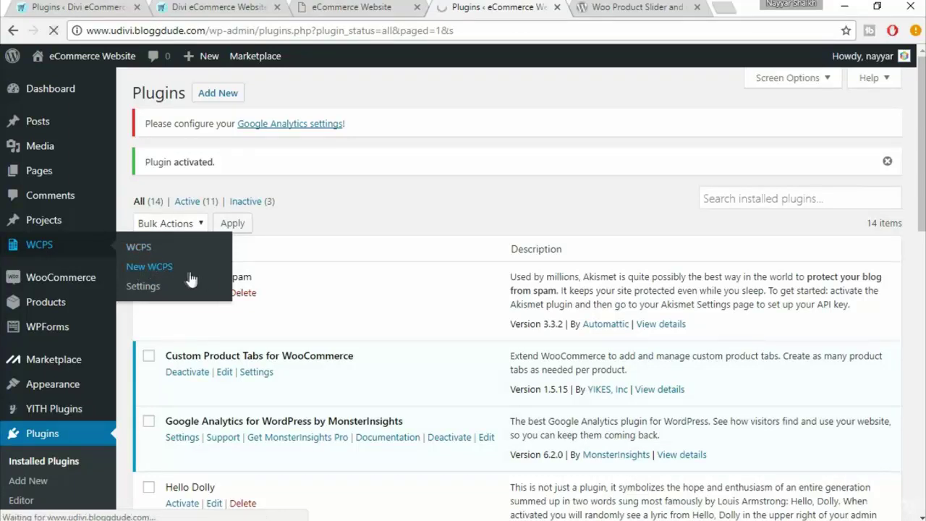
pyautogui.click(169, 268)
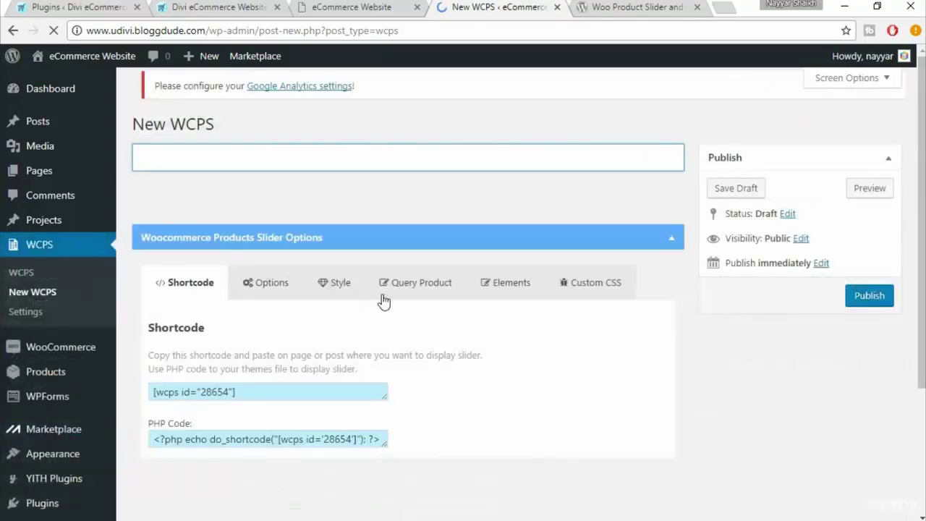
# - Find the [wcps id="28654"] shortcode in the slider options' Shortcode tab
pyautogui.scroll(-2, 376, 310)
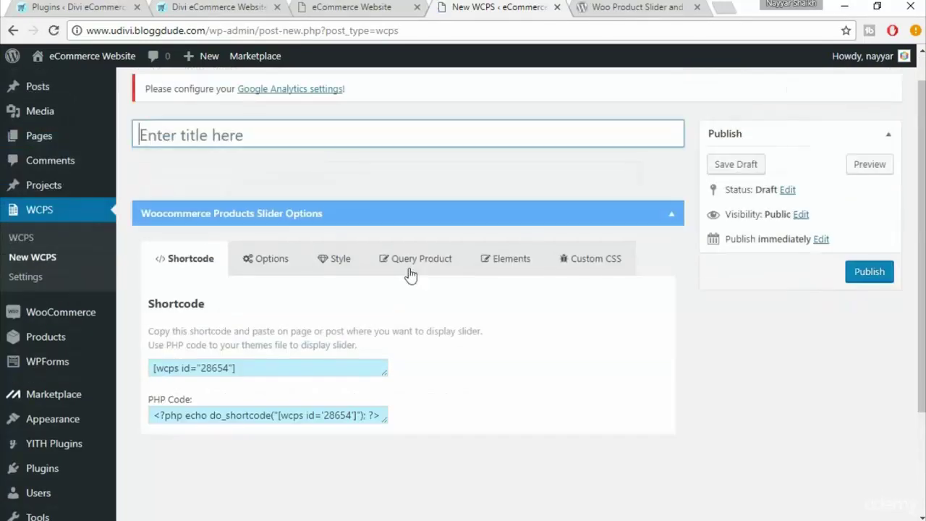
pyautogui.scroll(-1, 249, 312)
pyautogui.moveTo(236, 295); pyautogui.dragTo(148, 295)
pyautogui.click(239, 275)
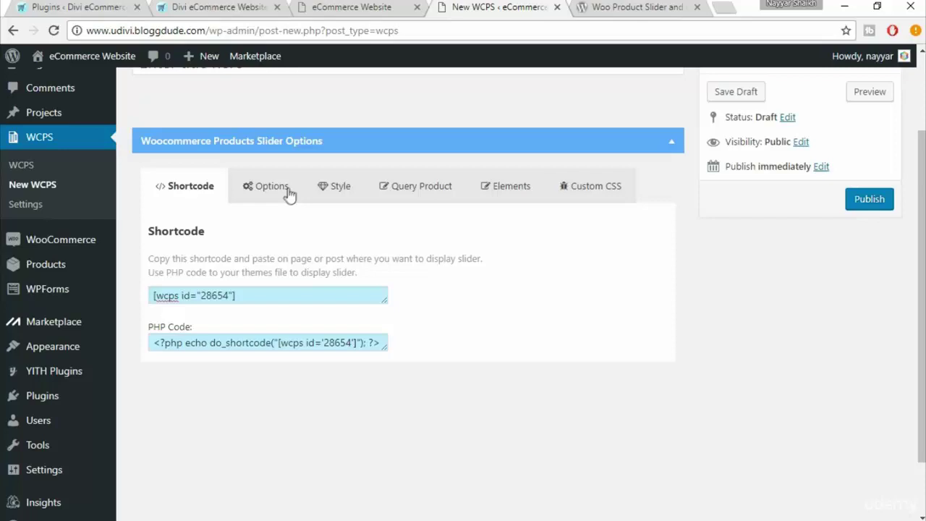
# - In the Options tab, change the In Desktop column count from 3 to 4
pyautogui.click(267, 189)
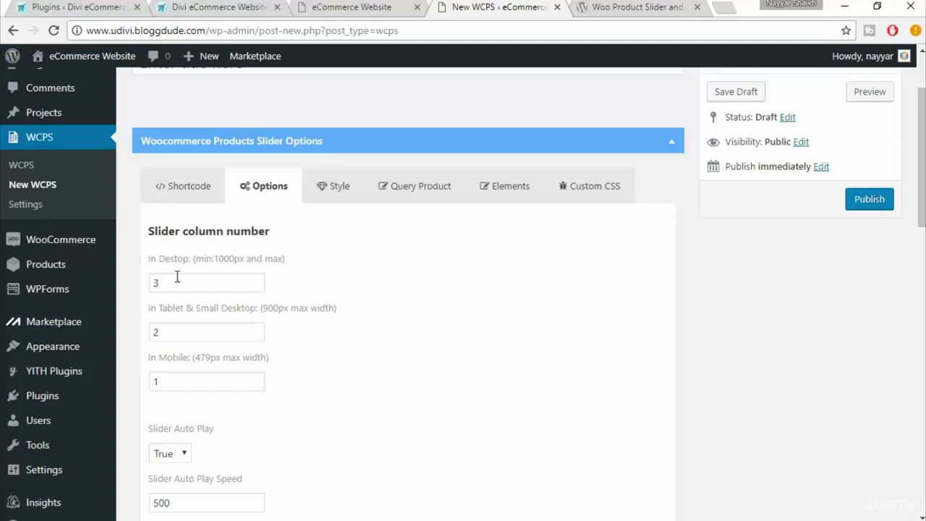
pyautogui.click(230, 6)
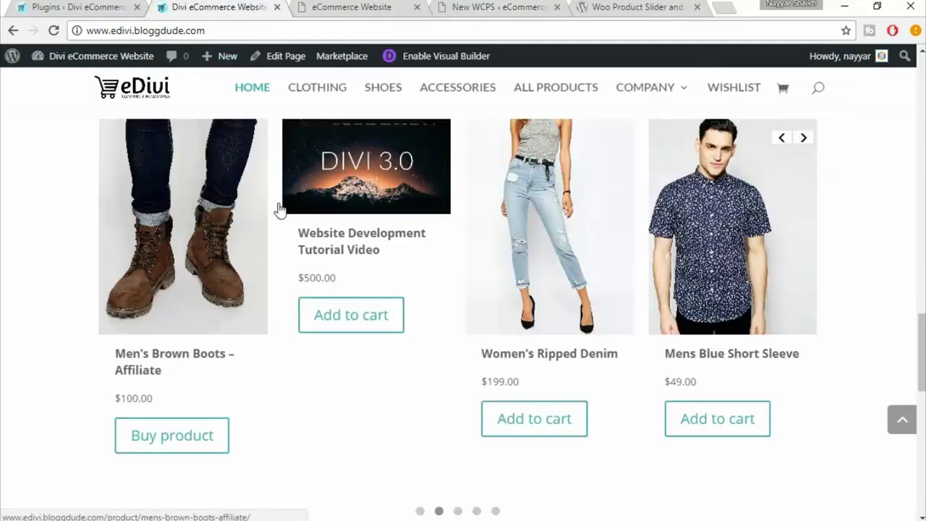
pyautogui.click(492, 6)
pyautogui.moveTo(201, 287); pyautogui.dragTo(138, 280)
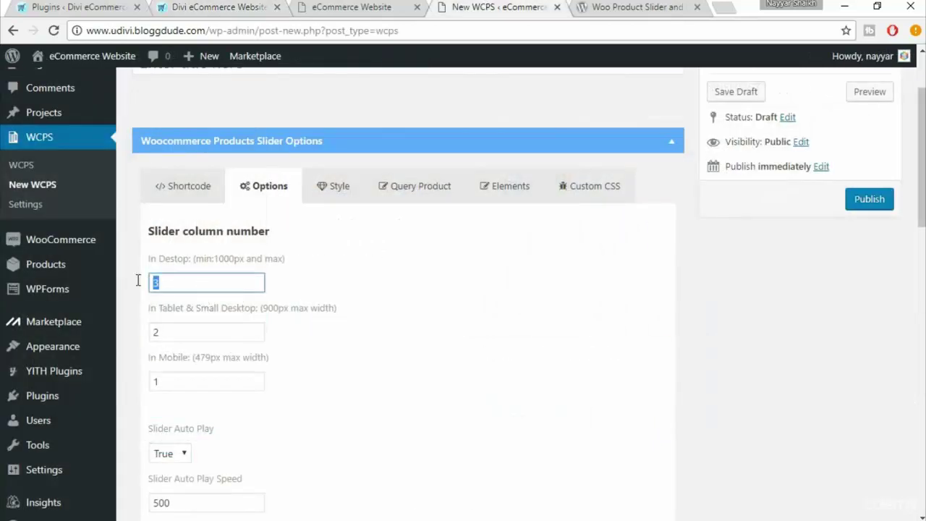
pyautogui.write('4')
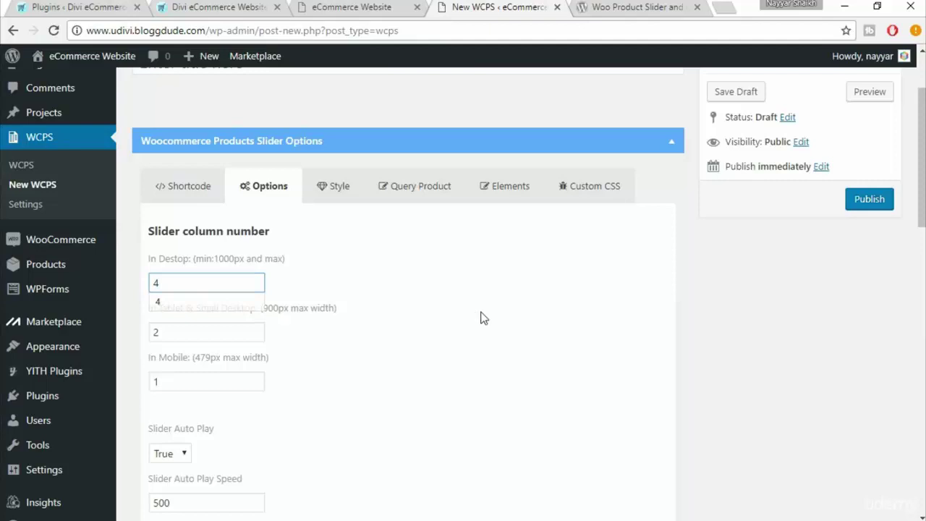
pyautogui.click(482, 317)
# - Keep Slider Auto Play on True and review the remaining slider options
pyautogui.scroll(-1, 483, 320)
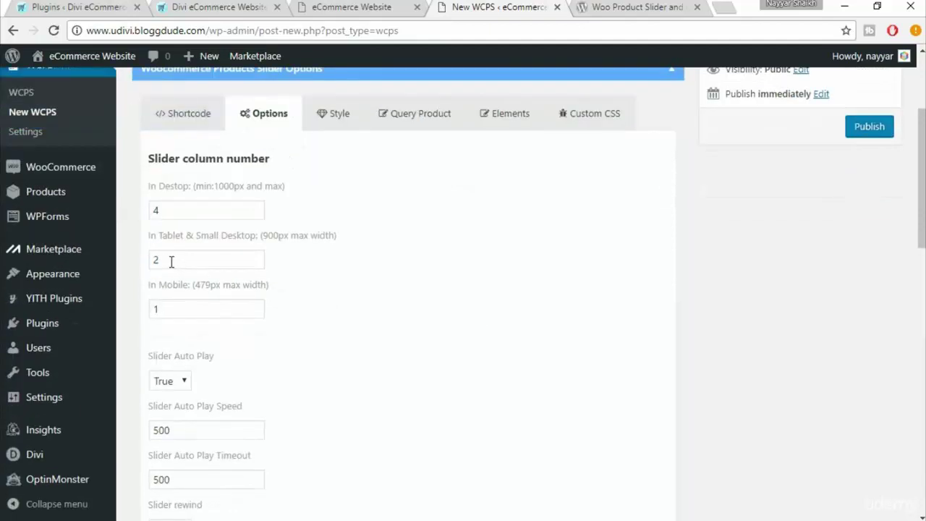
pyautogui.scroll(-2, 487, 312)
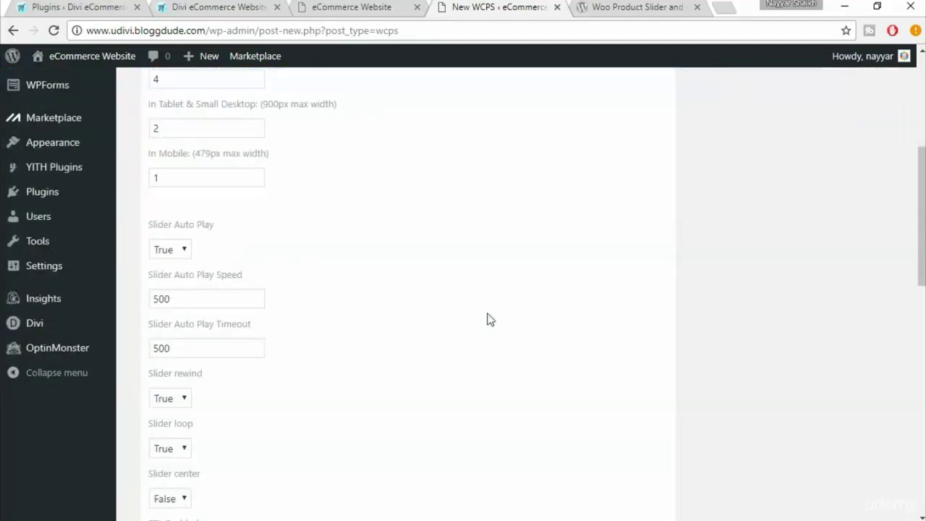
pyautogui.click(185, 240)
pyautogui.click(186, 241)
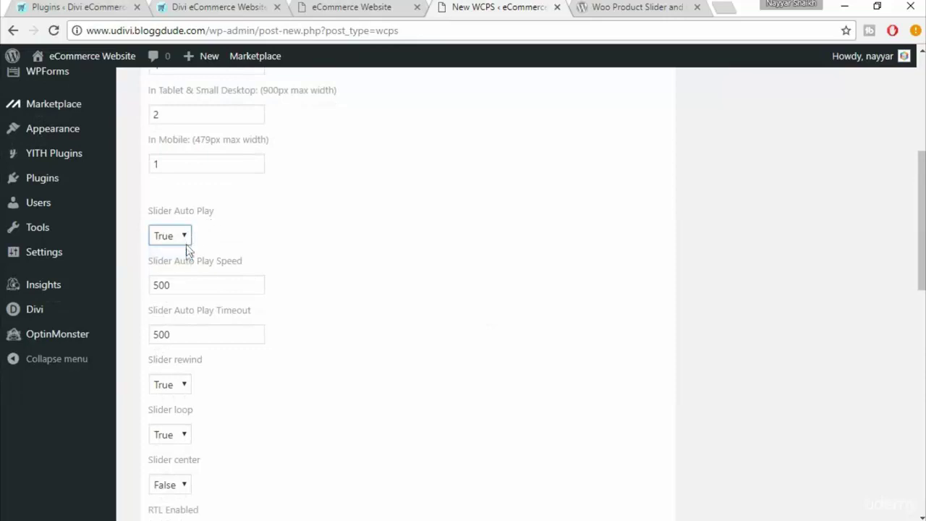
pyautogui.click(180, 238)
pyautogui.click(222, 240)
pyautogui.scroll(-1, 560, 249)
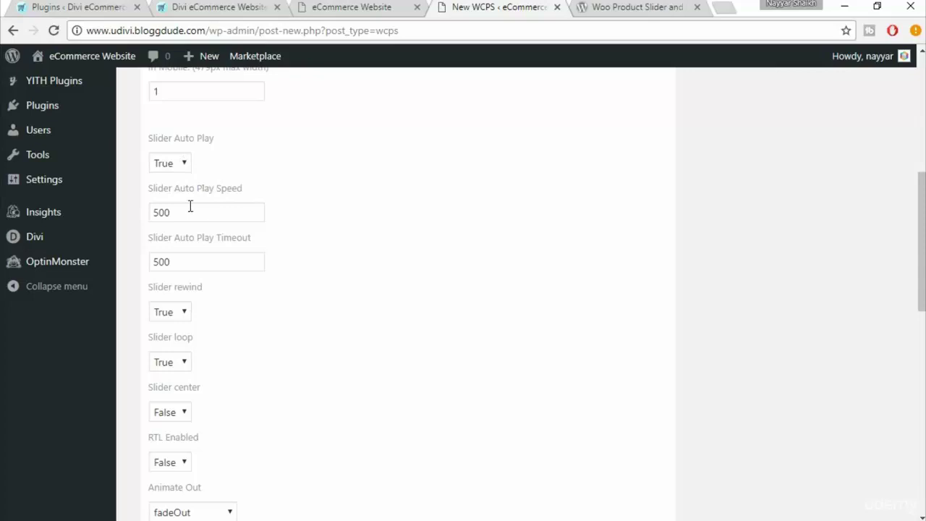
pyautogui.scroll(-2, 209, 224)
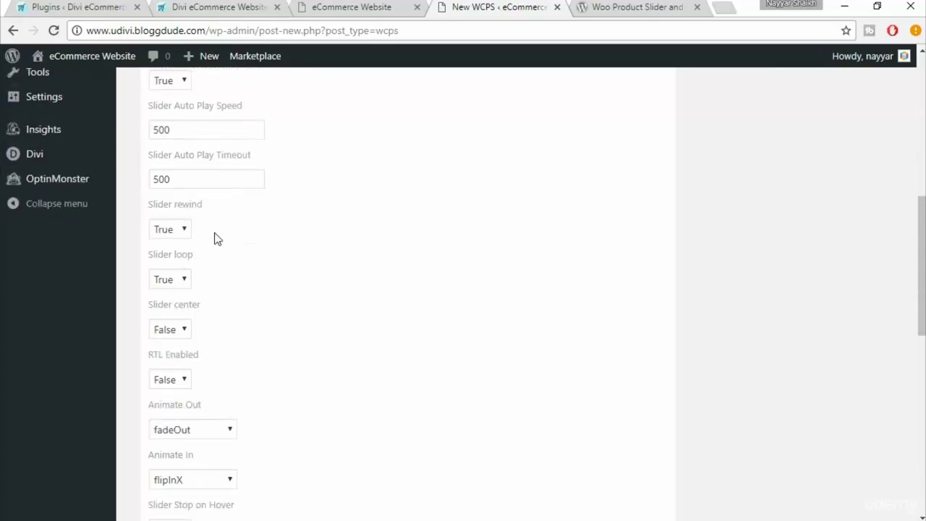
pyautogui.scroll(-2, 217, 239)
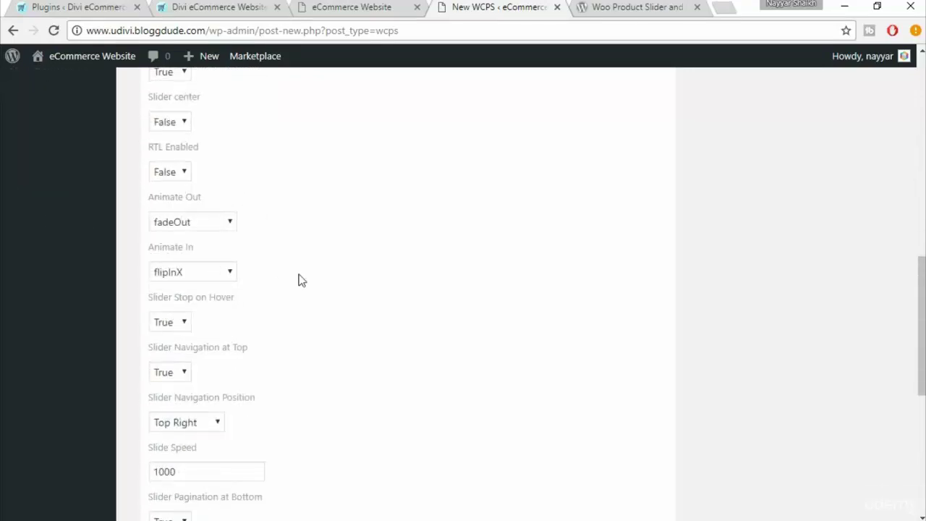
pyautogui.scroll(-1, 302, 280)
pyautogui.scroll(-4, 302, 280)
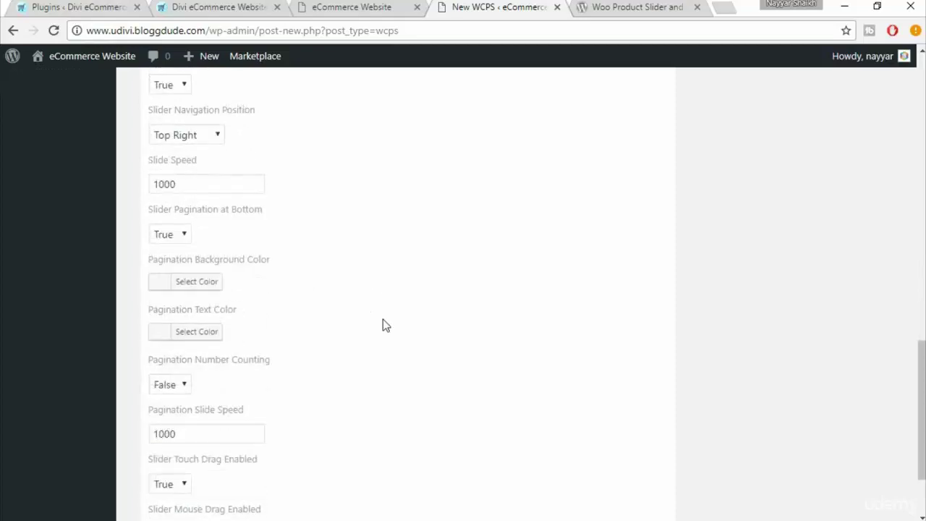
pyautogui.scroll(12, 384, 325)
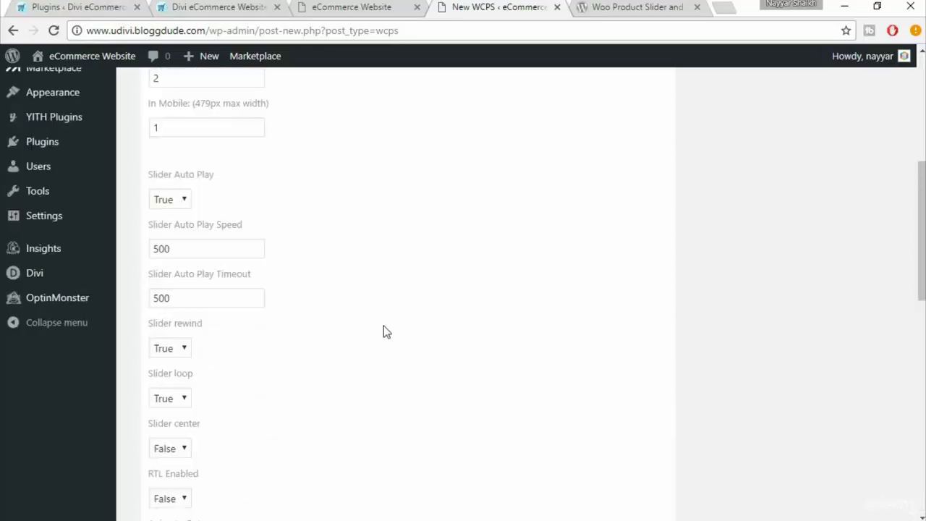
pyautogui.scroll(3, 384, 325)
# - Review the Style settings, keeping the Flat theme
pyautogui.click(332, 224)
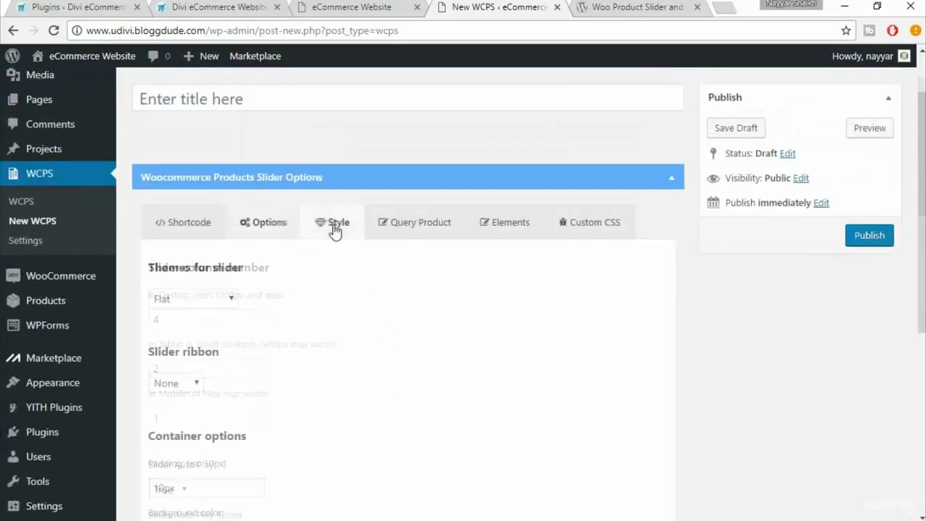
pyautogui.scroll(-1, 513, 319)
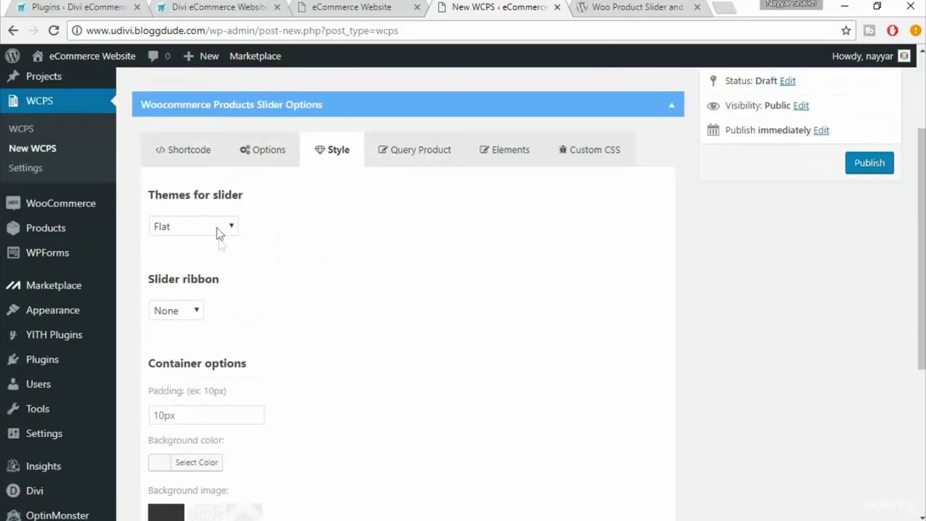
pyautogui.click(219, 225)
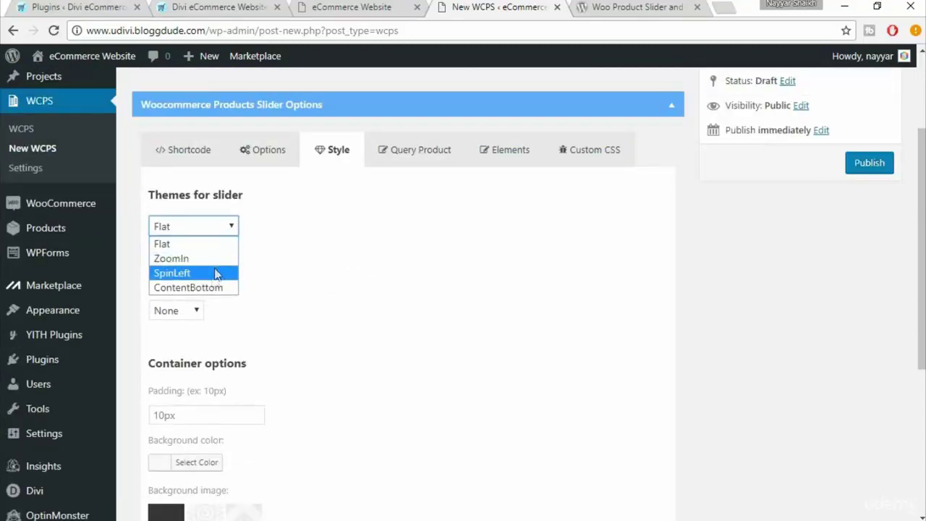
pyautogui.click(217, 247)
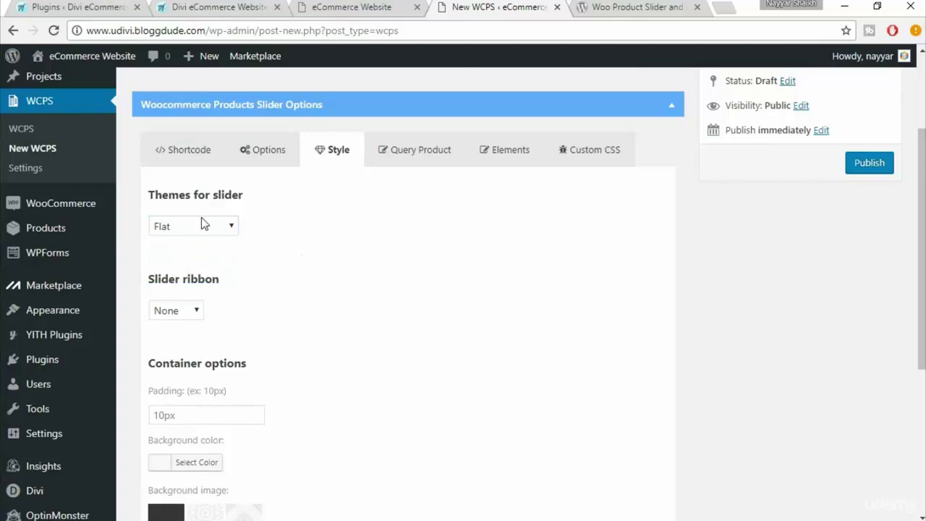
pyautogui.scroll(-2, 426, 302)
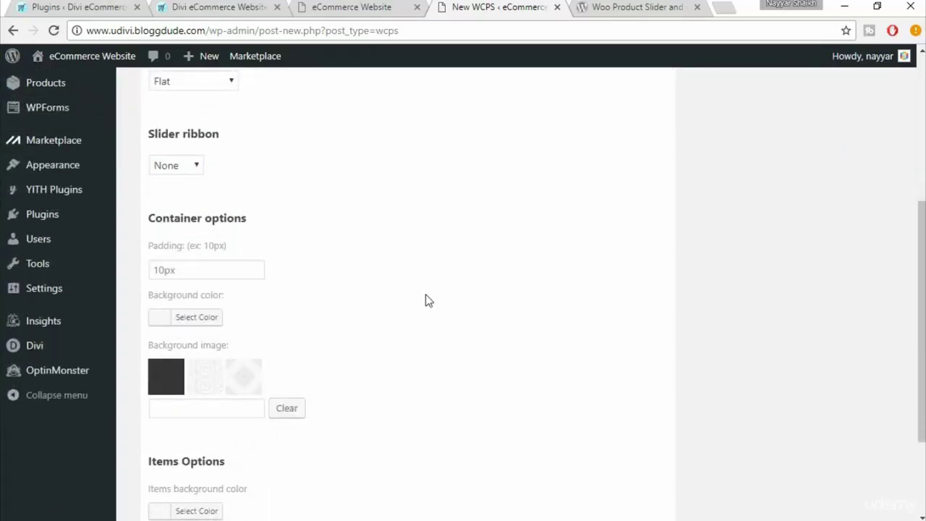
pyautogui.scroll(-1, 426, 300)
pyautogui.scroll(-1, 426, 300)
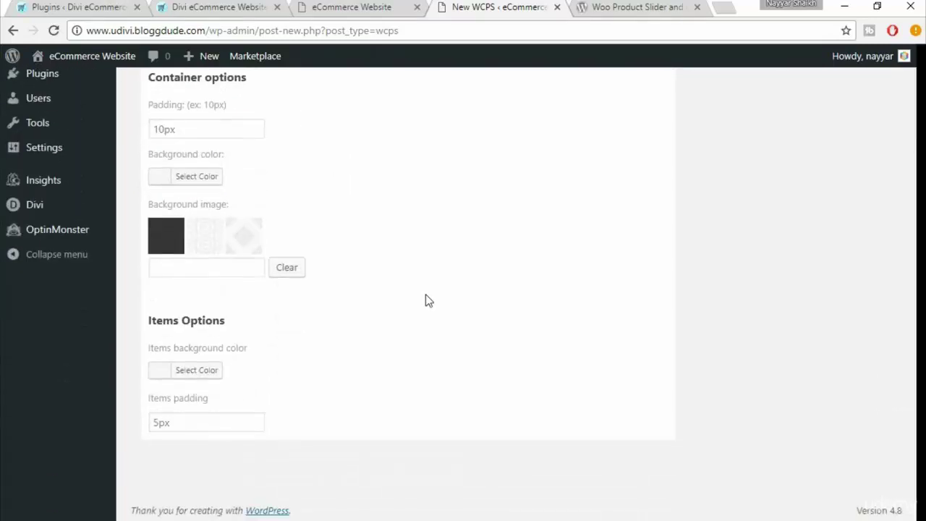
pyautogui.scroll(1, 550, 256)
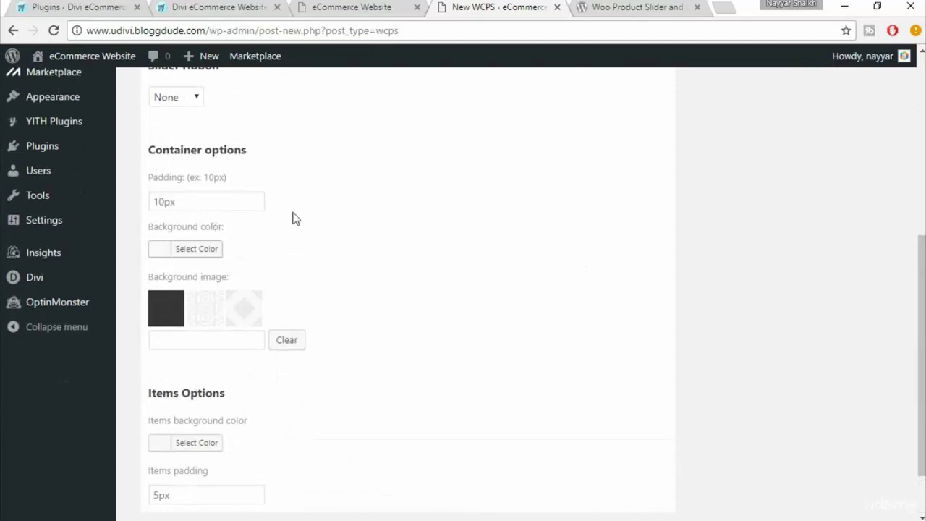
pyautogui.scroll(2, 221, 321)
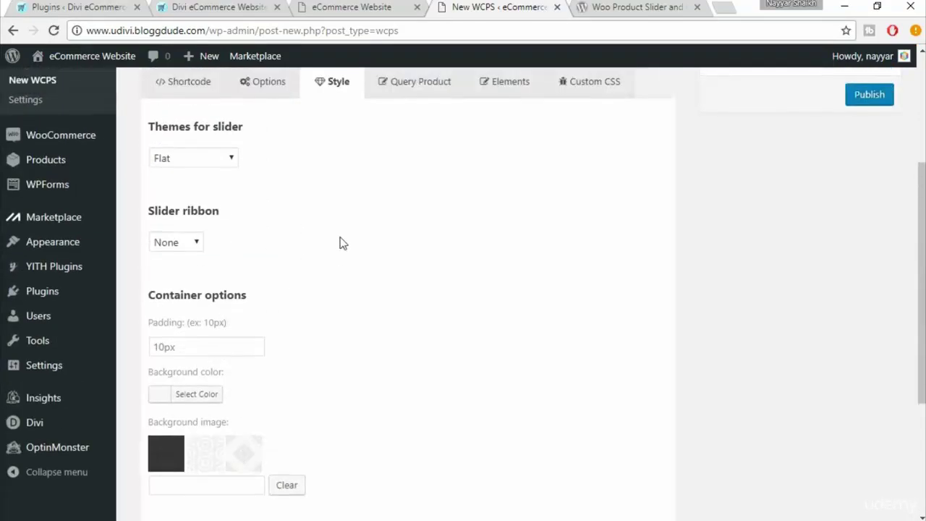
pyautogui.scroll(-1, 341, 244)
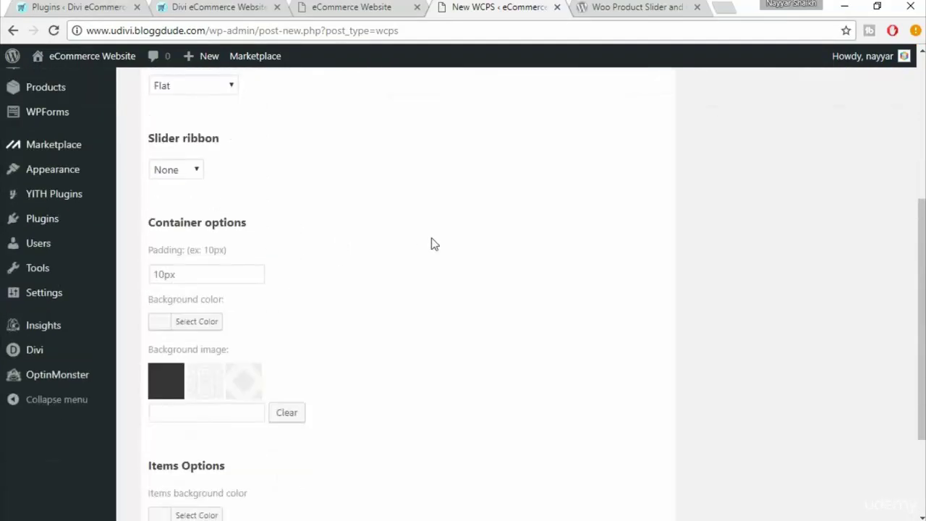
pyautogui.scroll(-1, 444, 293)
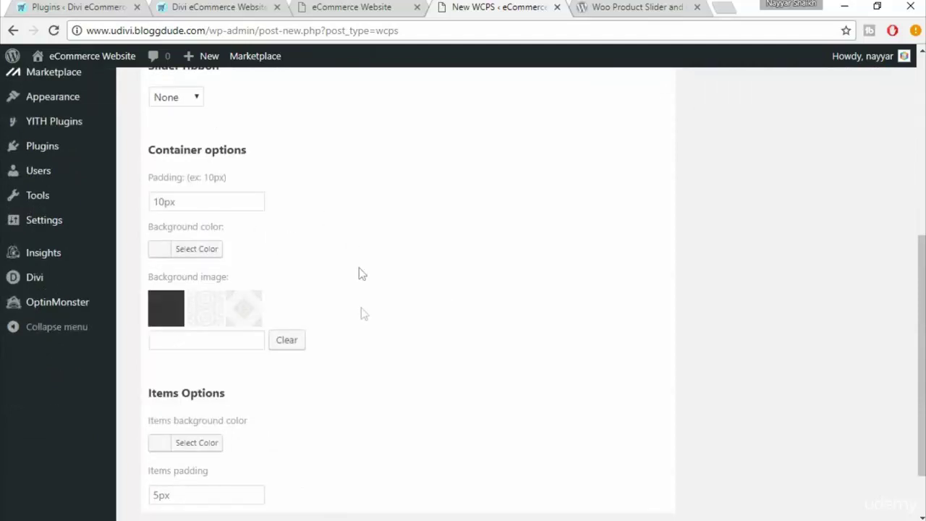
pyautogui.scroll(4, 355, 298)
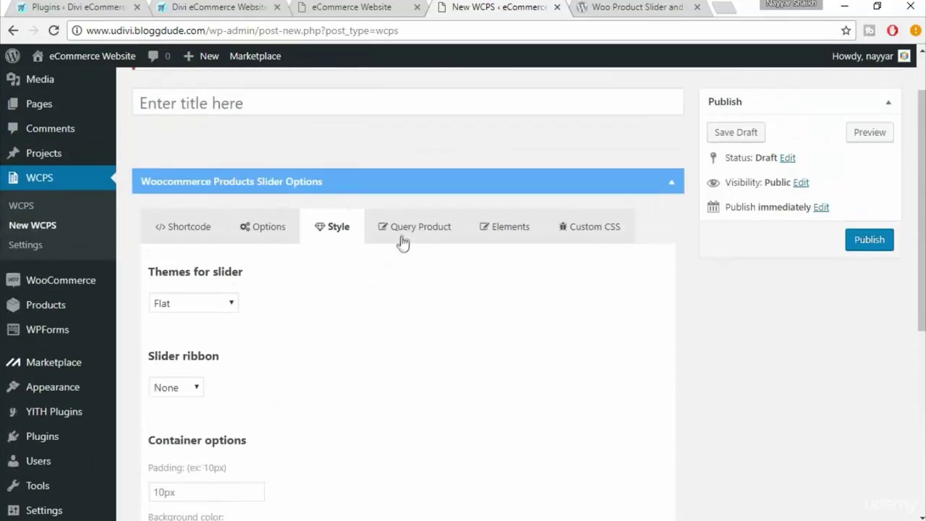
# - Review the Query Product settings, leaving the defaults
pyautogui.click(403, 230)
pyautogui.scroll(-1, 426, 279)
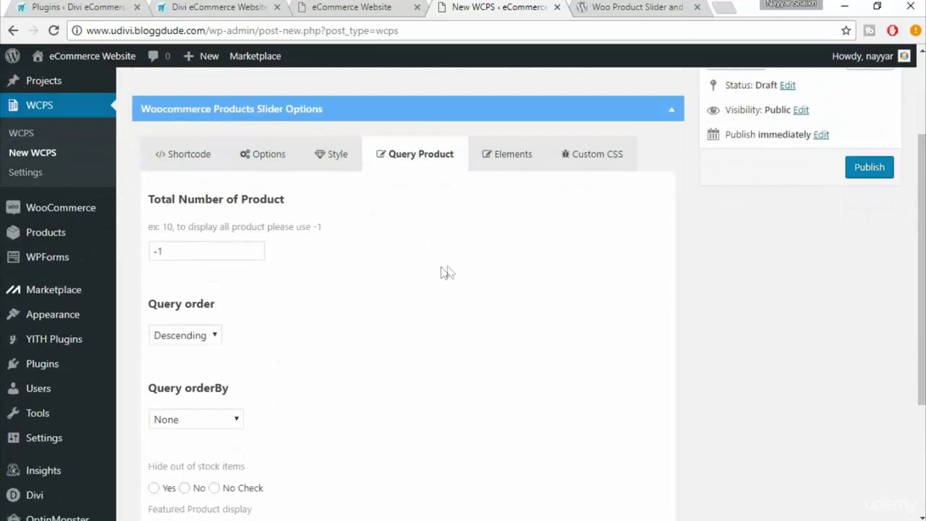
pyautogui.scroll(1, 444, 270)
pyautogui.click(510, 232)
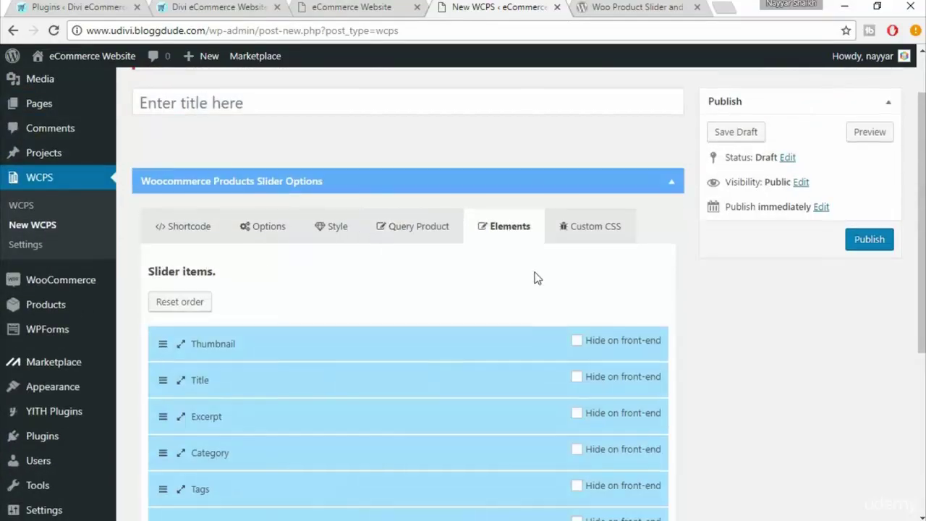
pyautogui.scroll(-1, 670, 293)
pyautogui.scroll(-1, 752, 296)
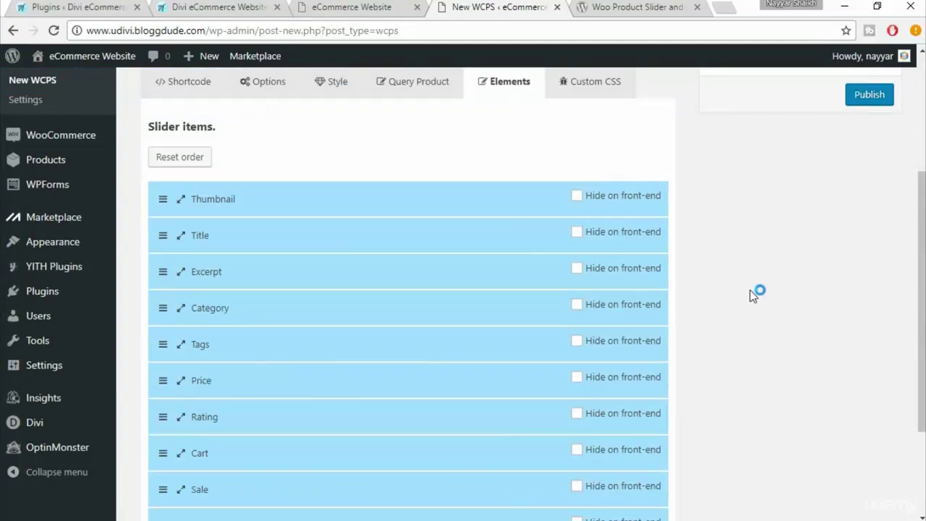
pyautogui.click(253, 8)
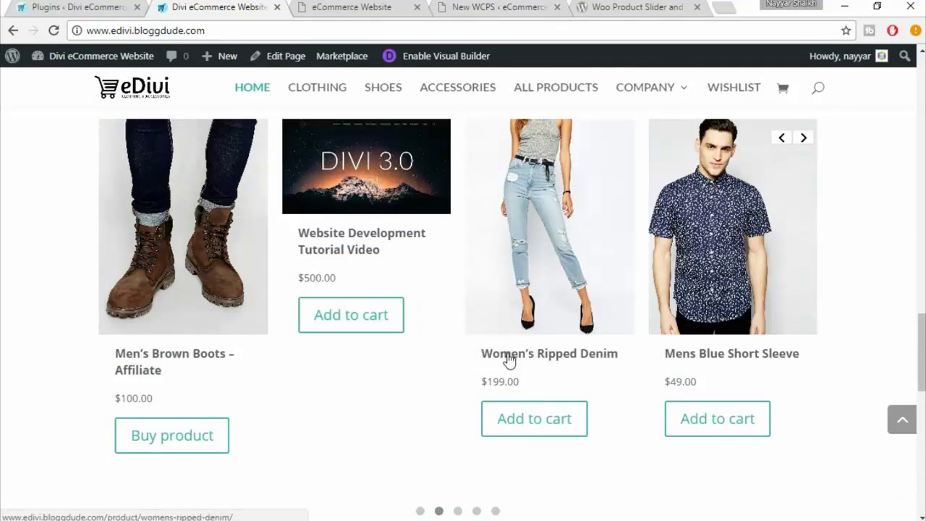
pyautogui.click(387, 8)
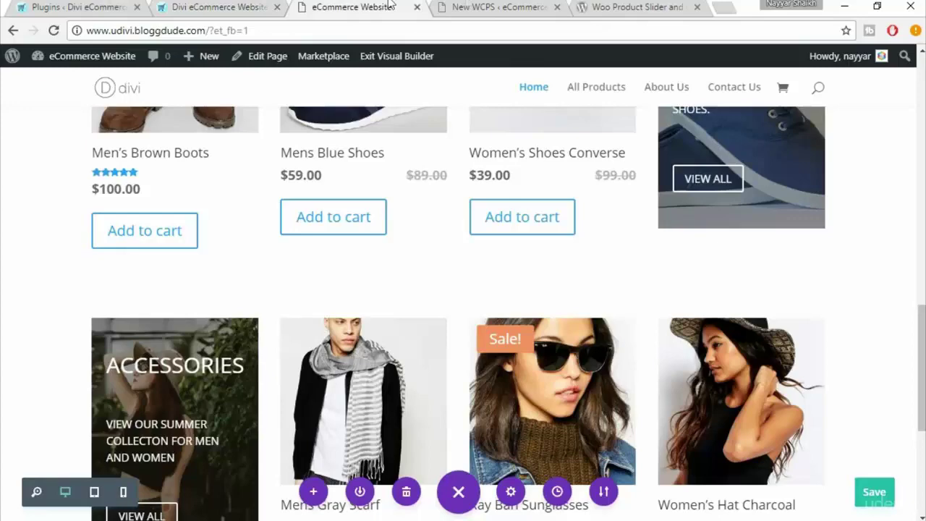
pyautogui.click(469, 6)
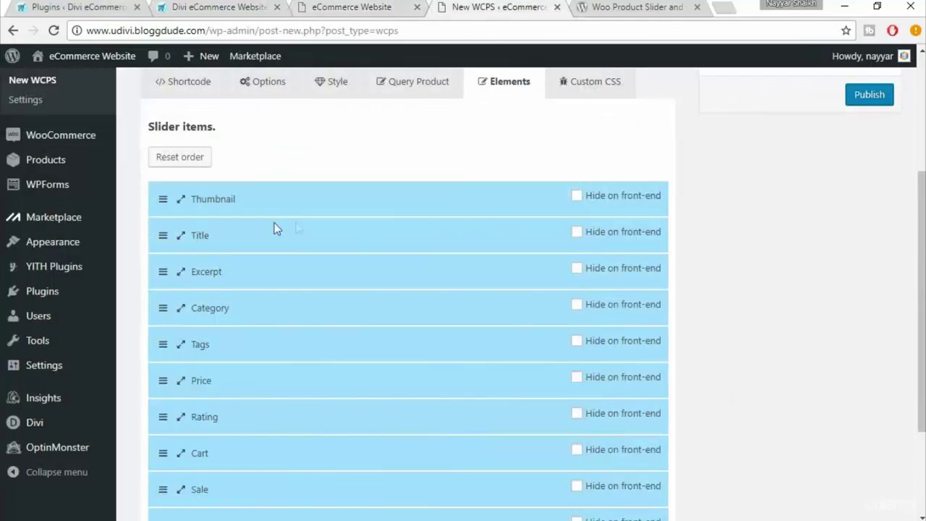
pyautogui.click(577, 197)
pyautogui.click(249, 7)
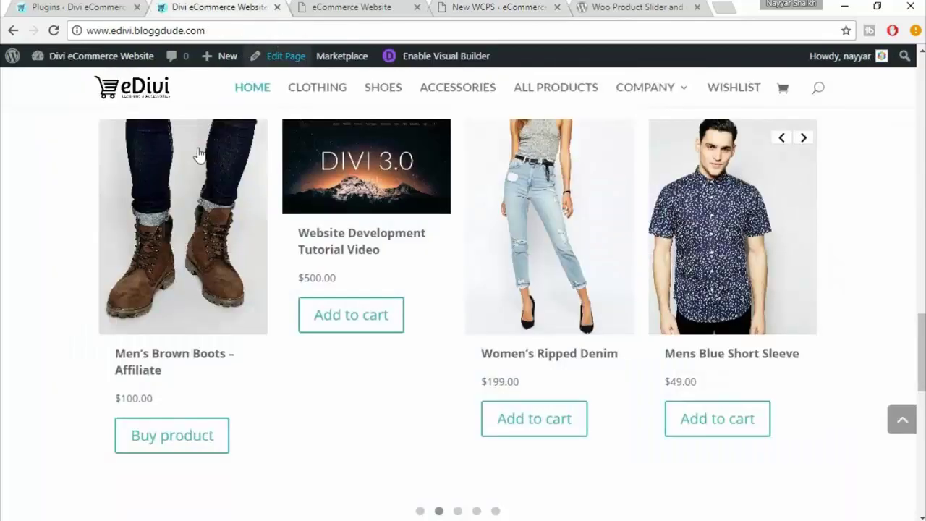
pyautogui.click(500, 7)
pyautogui.click(577, 197)
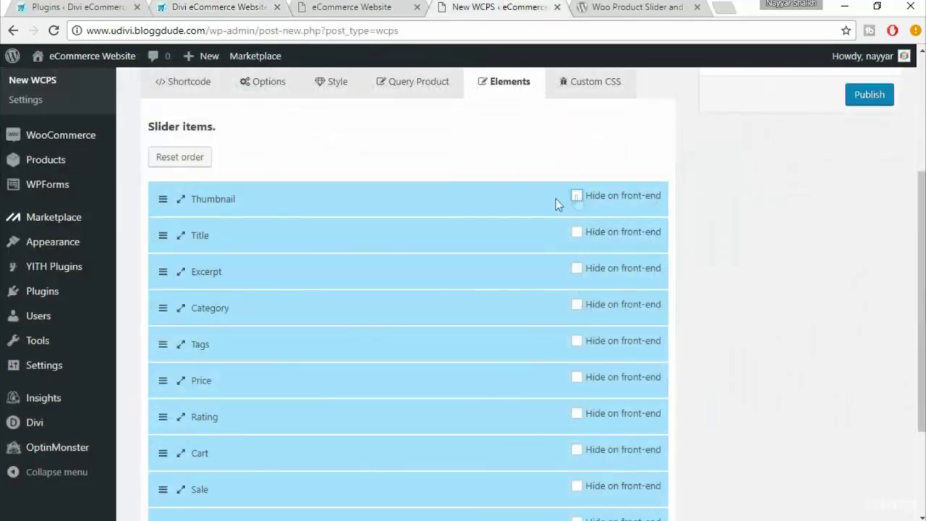
# - Set the Thumbnail element's Slider Thumbnail Size to Full
pyautogui.click(181, 204)
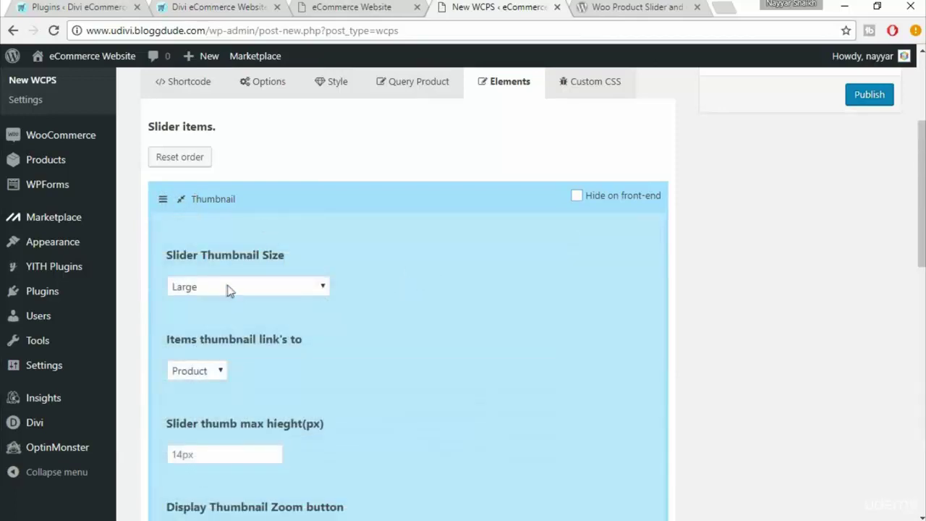
pyautogui.scroll(-1, 356, 299)
pyautogui.click(265, 214)
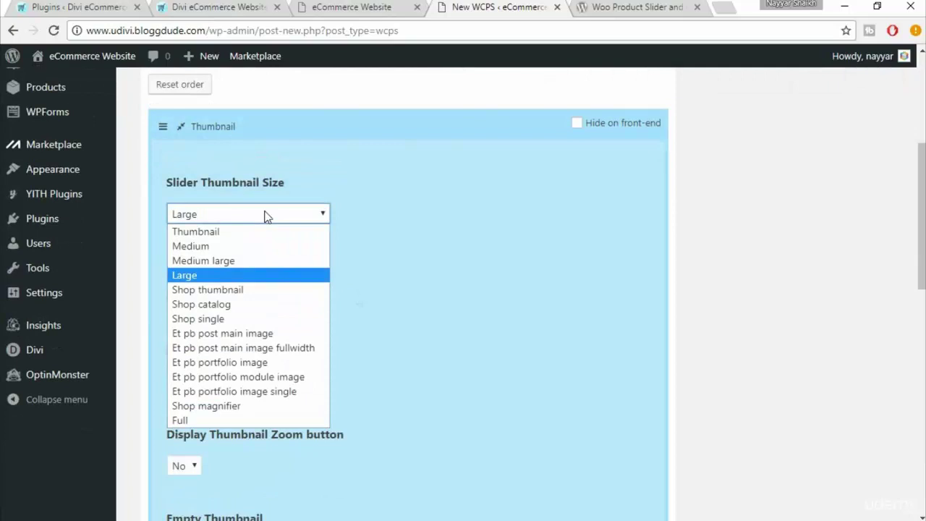
pyautogui.click(227, 419)
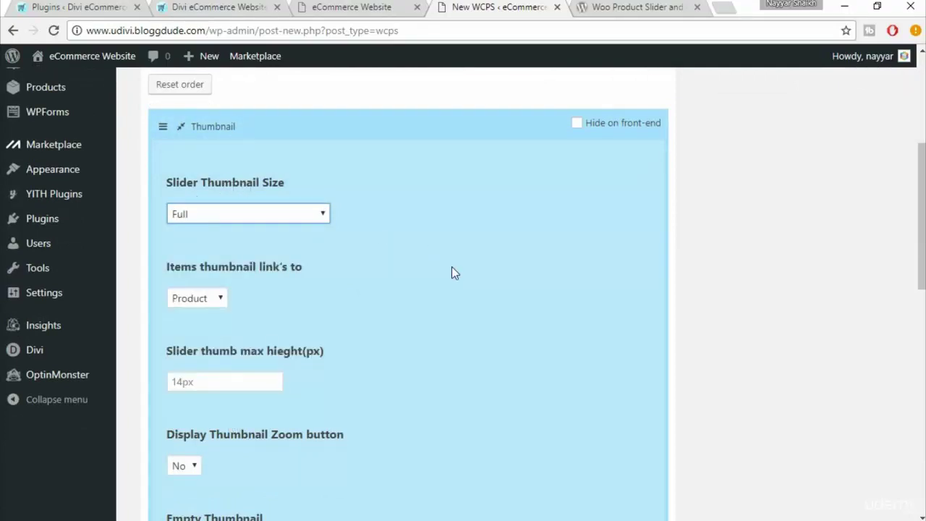
pyautogui.click(182, 129)
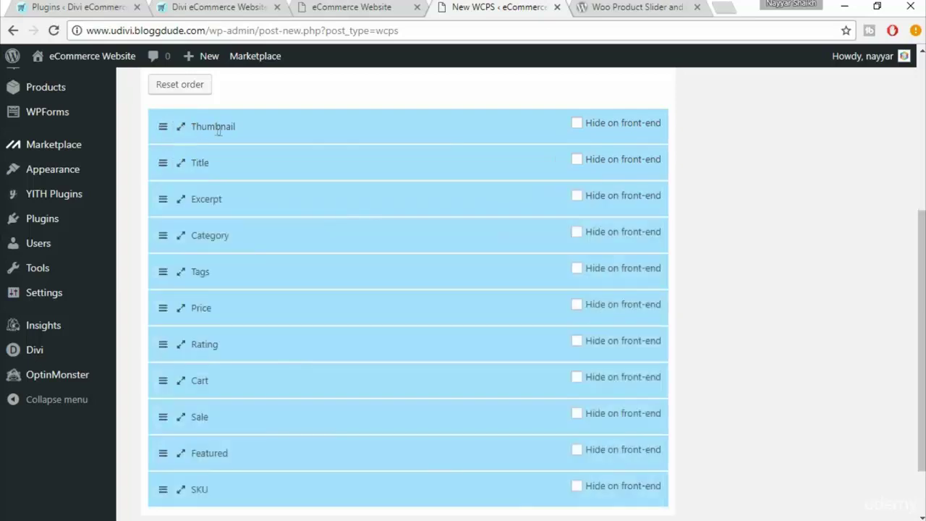
# - Hide Excerpt, Category, Tags, Featured and SKU on the front end
pyautogui.click(577, 199)
pyautogui.click(227, 10)
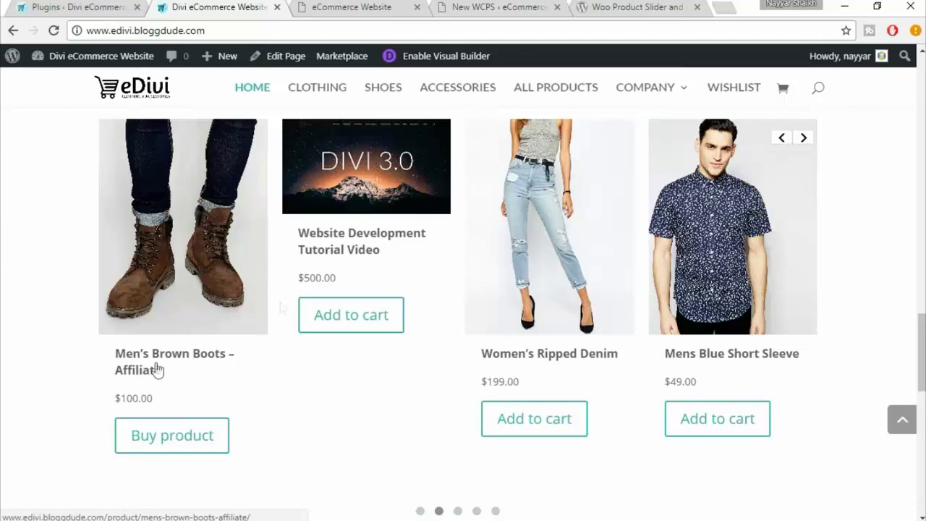
pyautogui.click(351, 7)
pyautogui.click(475, 6)
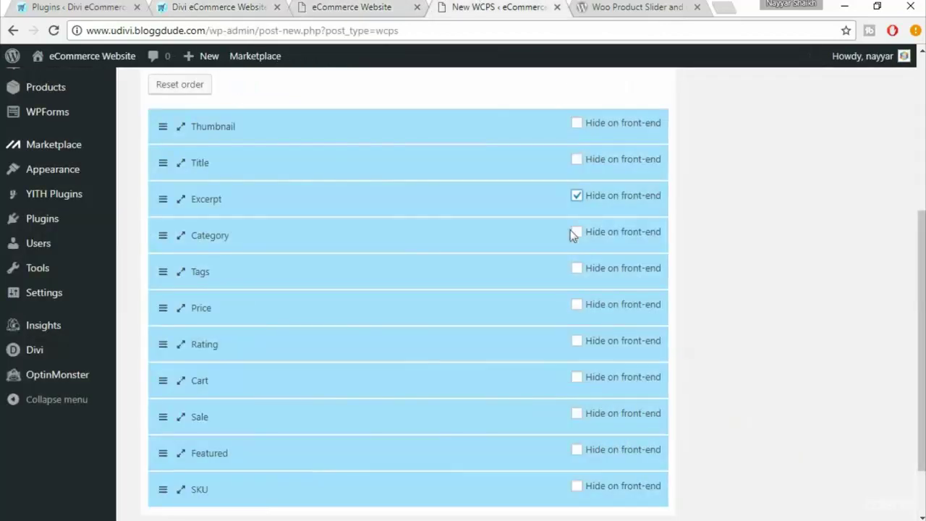
pyautogui.click(577, 232)
pyautogui.click(577, 269)
pyautogui.click(579, 451)
pyautogui.click(577, 489)
pyautogui.scroll(-1, 731, 423)
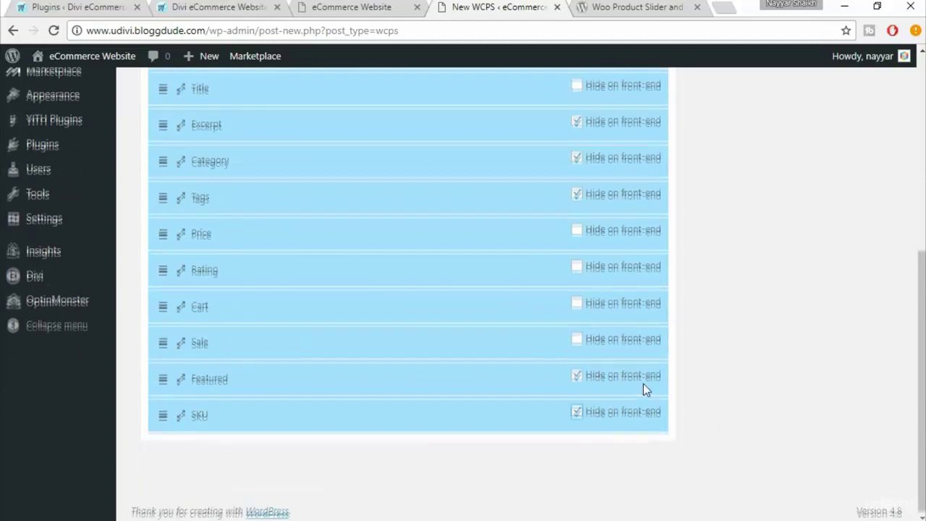
pyautogui.scroll(1, 646, 384)
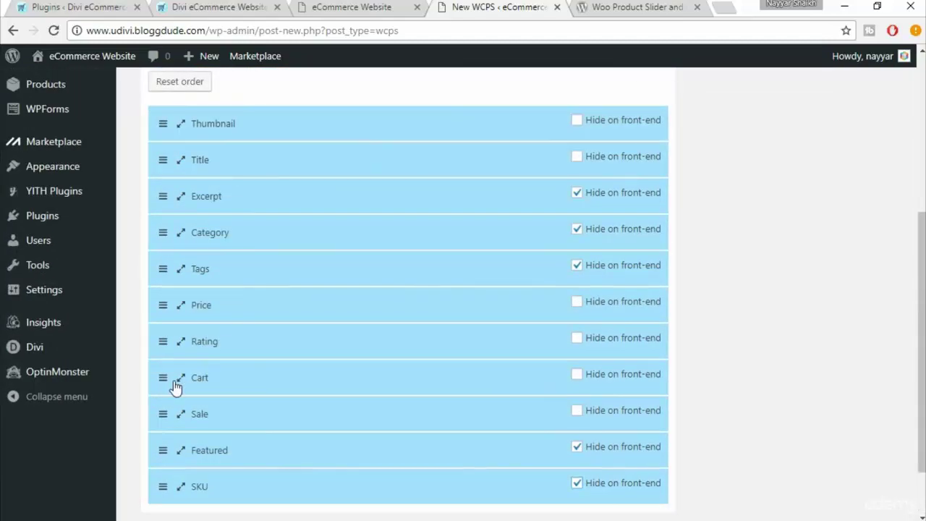
# - Expand the Cart element and review its settings
pyautogui.click(174, 383)
pyautogui.scroll(-2, 320, 372)
pyautogui.scroll(-2, 228, 441)
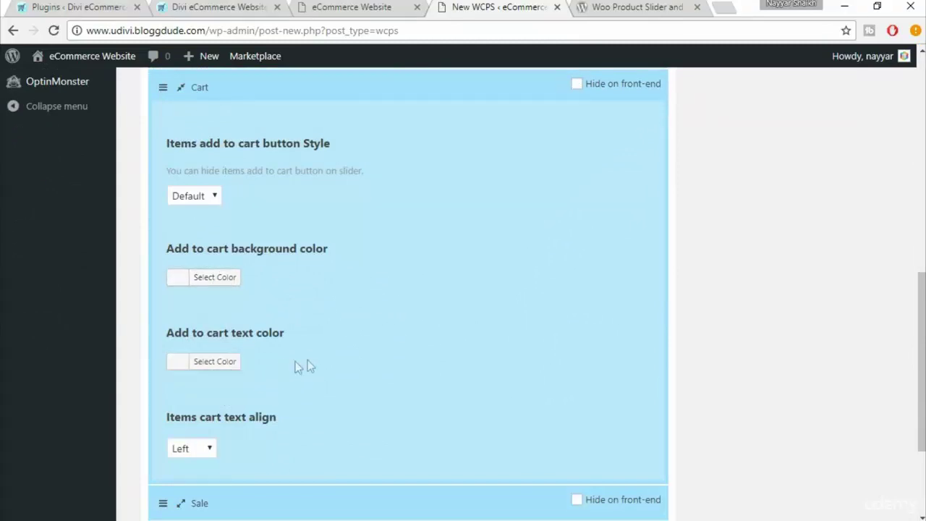
pyautogui.scroll(-1, 213, 384)
pyautogui.scroll(2, 282, 362)
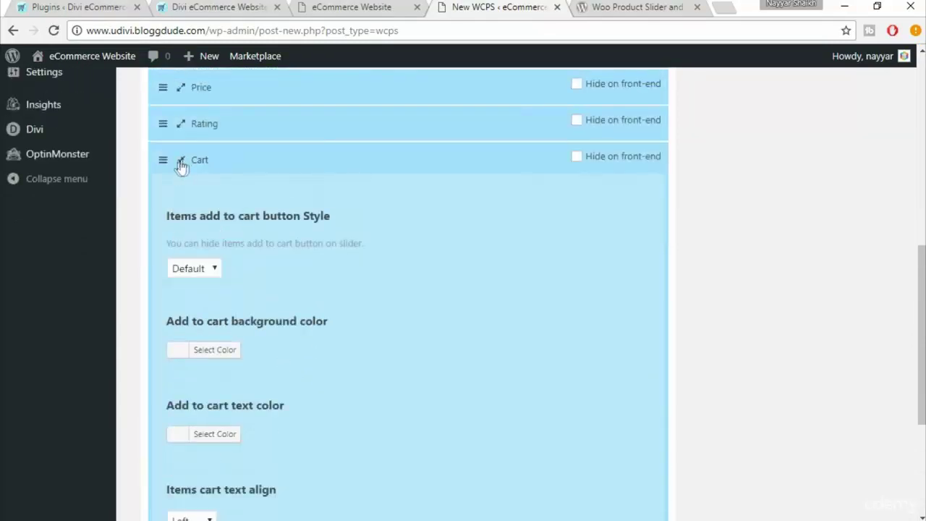
# - Publish the slider and select its [wcps id="28654"] shortcode for copying
pyautogui.click(181, 162)
pyautogui.scroll(4, 806, 292)
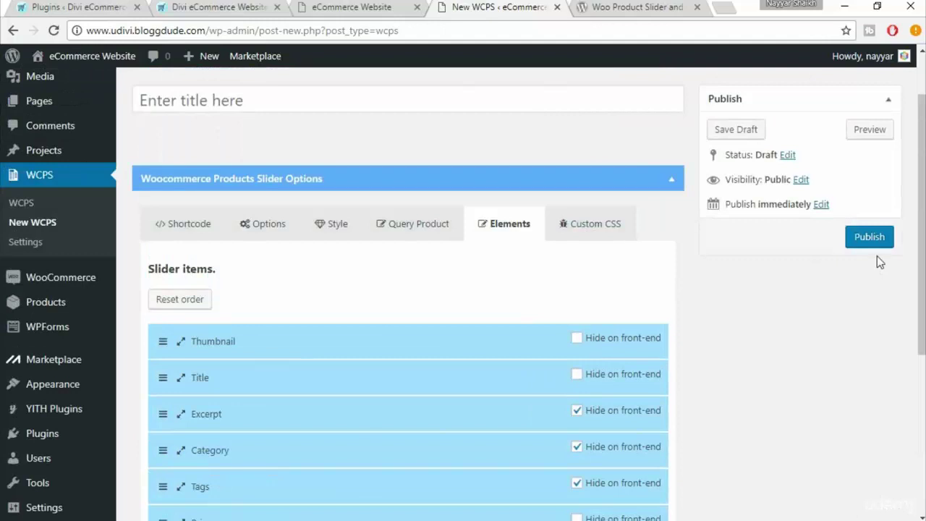
pyautogui.click(861, 238)
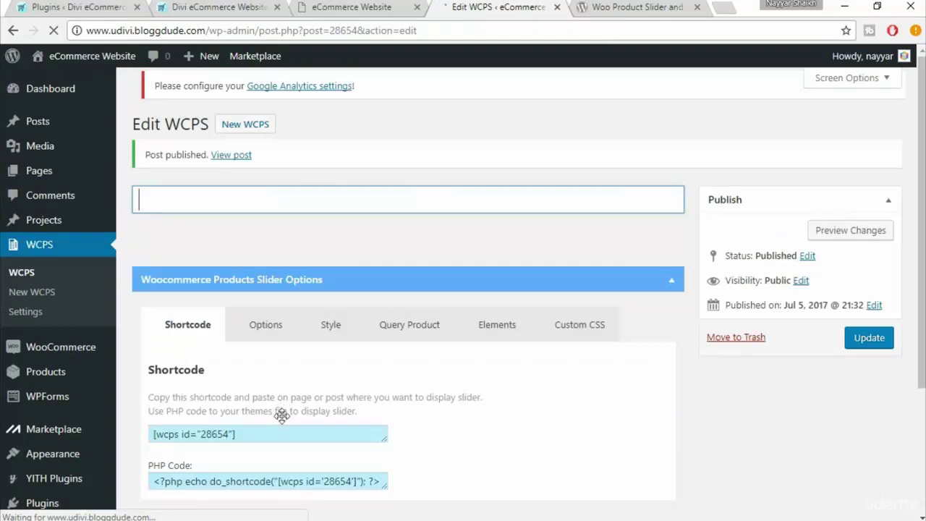
pyautogui.scroll(-1, 279, 399)
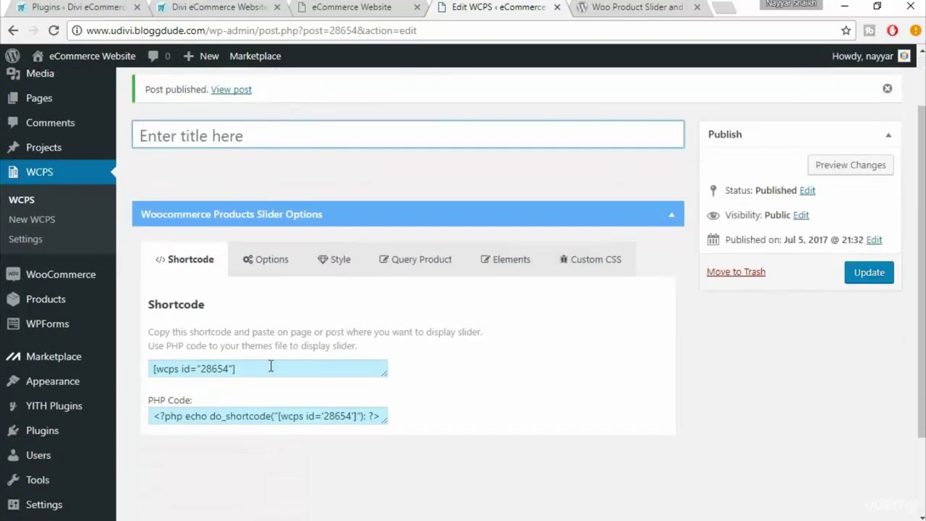
pyautogui.moveTo(270, 367); pyautogui.dragTo(138, 352)
pyautogui.hotkey('ctrl', 'c')
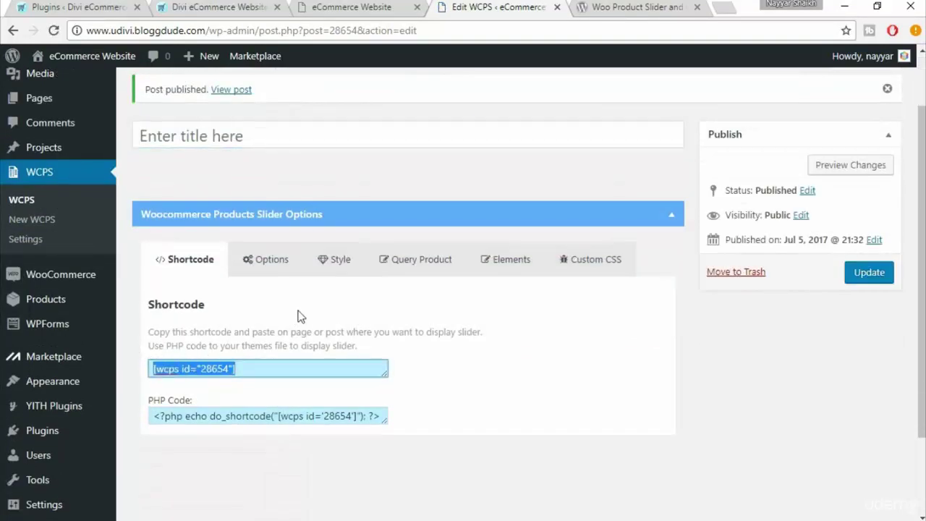
# - Below the service features, add a regular section with one full-width column and a Text module
pyautogui.click(372, 6)
pyautogui.scroll(-4, 508, 267)
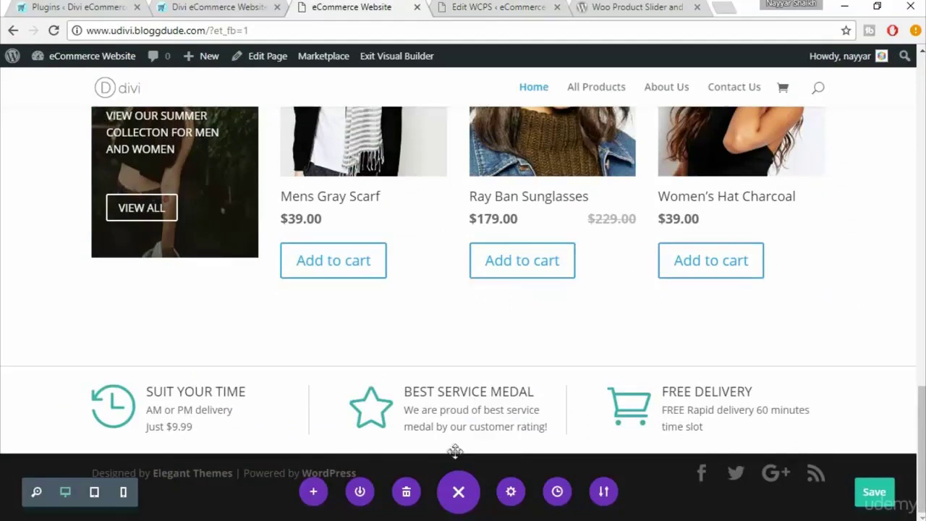
pyautogui.moveTo(456, 453)
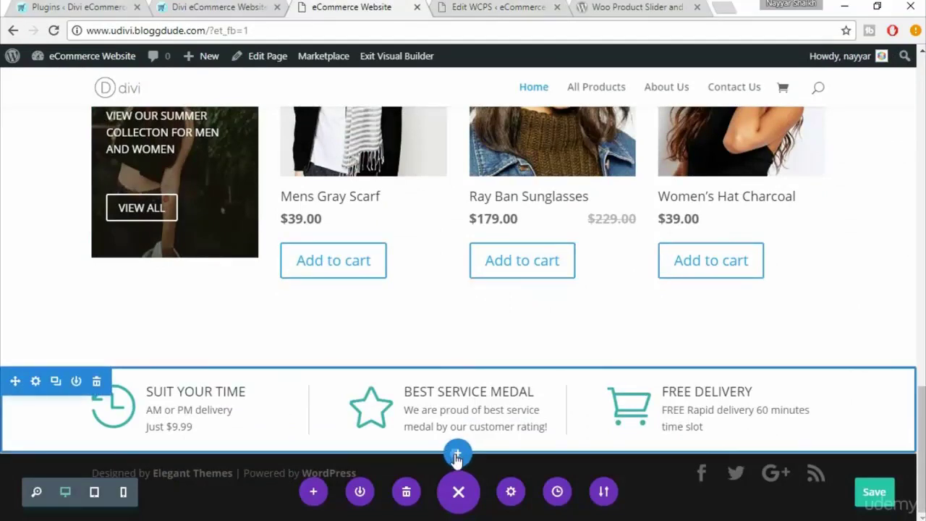
pyautogui.click(456, 455)
pyautogui.click(365, 403)
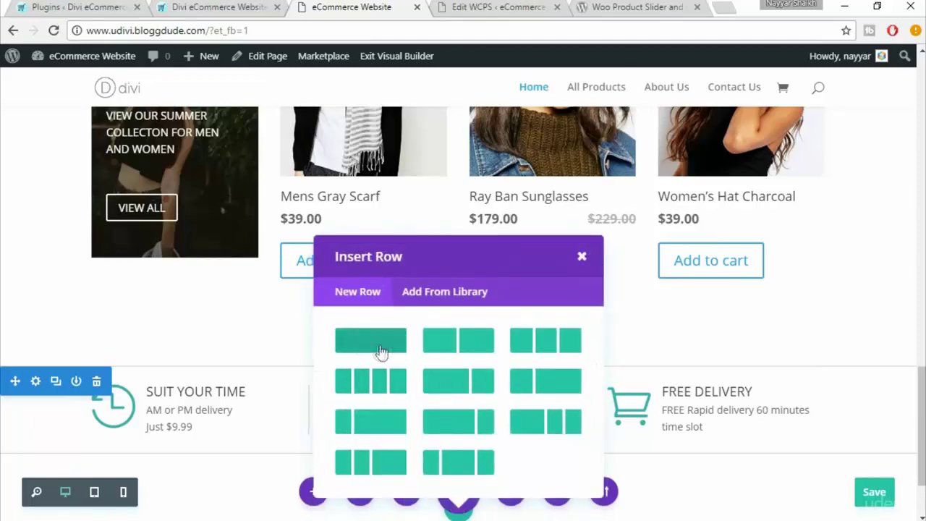
pyautogui.click(382, 353)
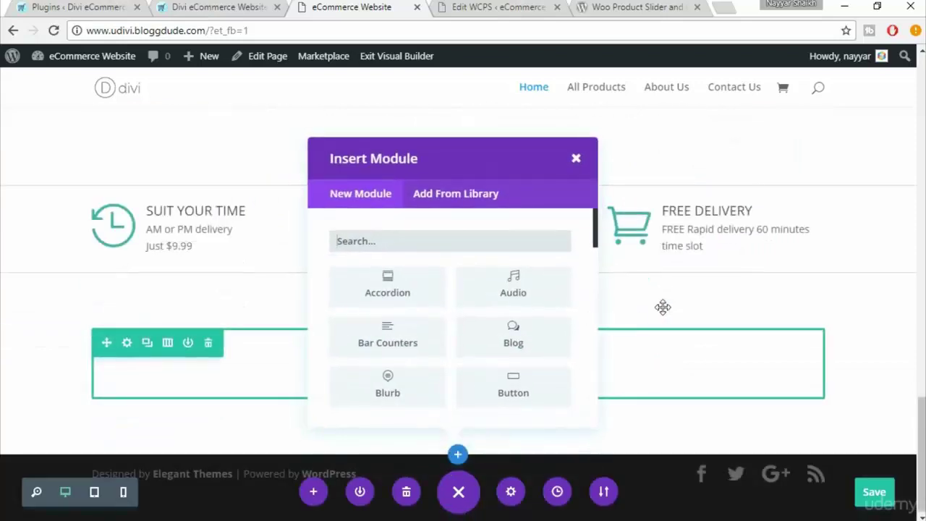
pyautogui.write('tex')
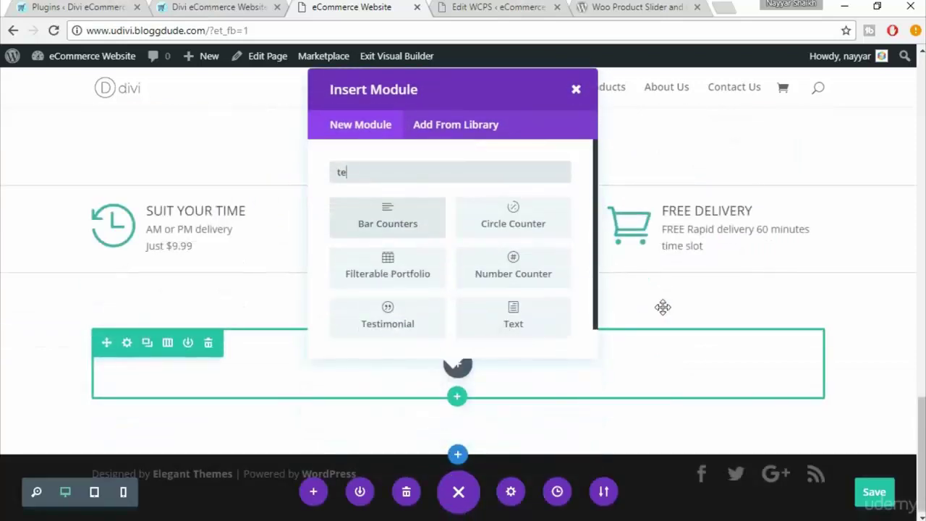
pyautogui.click(391, 222)
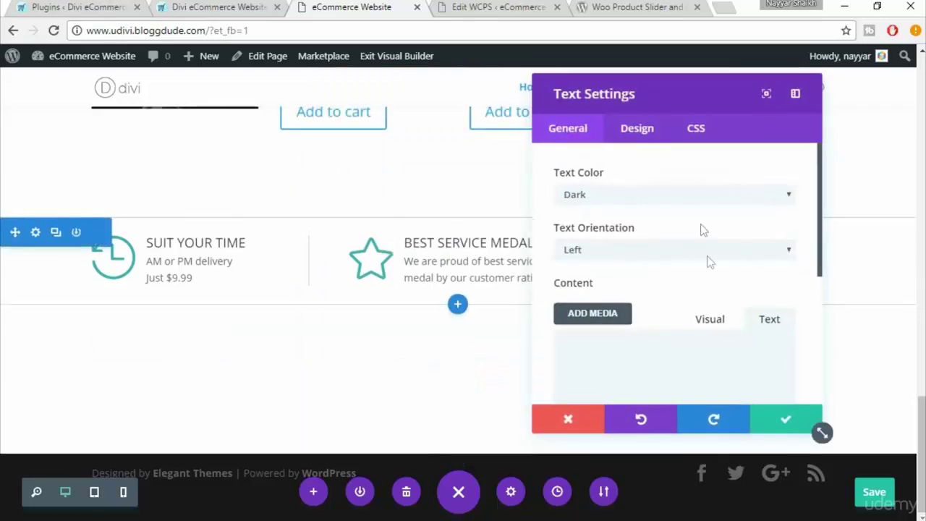
# - Paste [wcps id="28654"] into the Text module's Visual editor and confirm
pyautogui.scroll(-2, 710, 275)
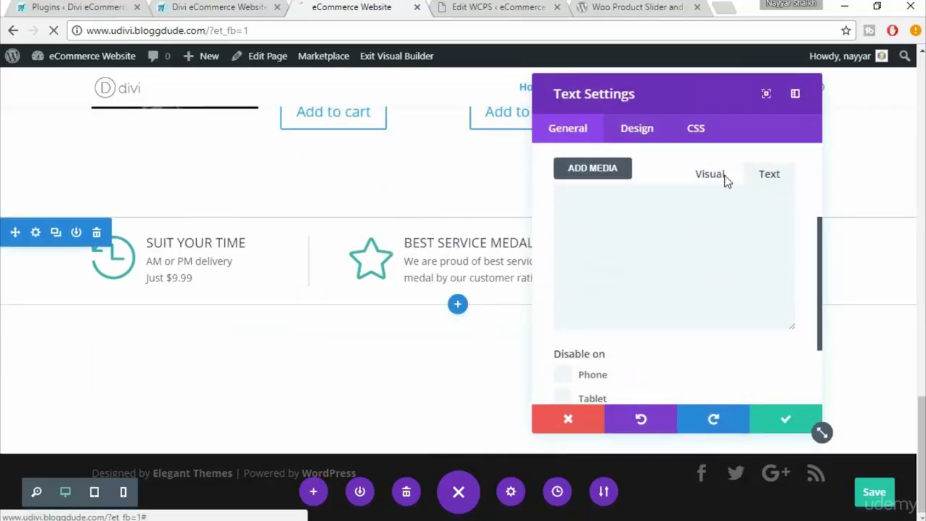
pyautogui.click(706, 181)
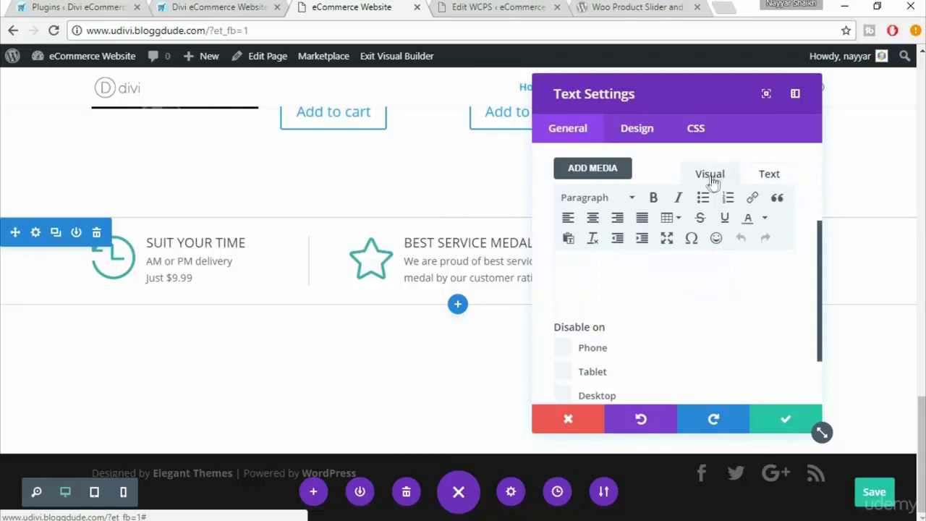
pyautogui.scroll(-1, 707, 199)
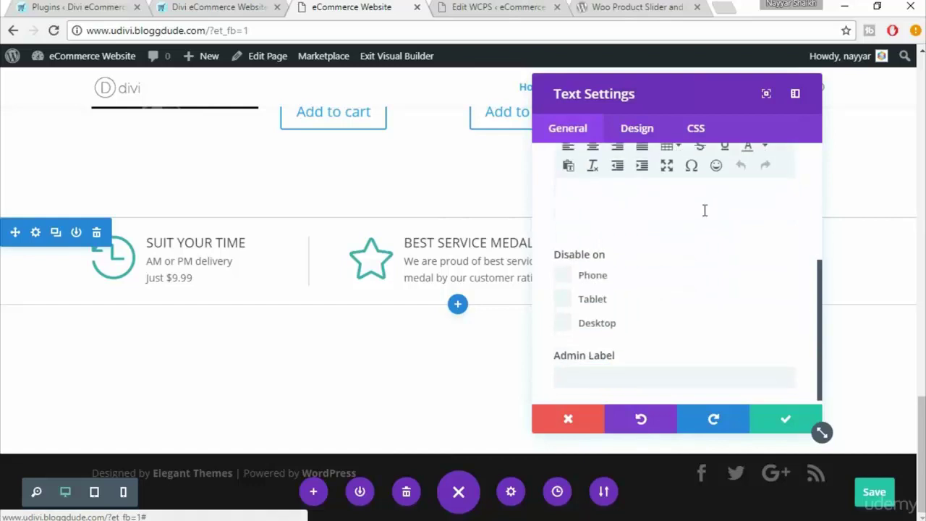
pyautogui.hotkey('ctrl', 'v')
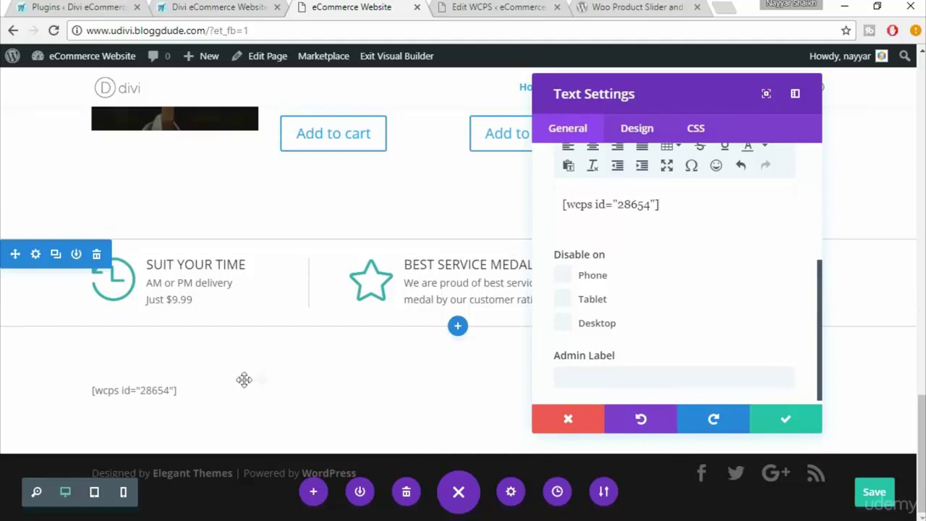
pyautogui.click(778, 428)
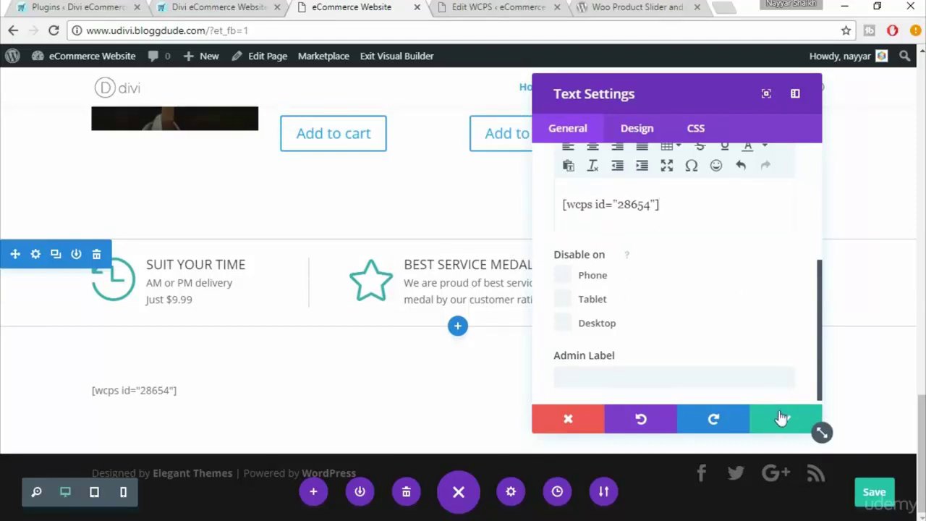
# - Save the page, reload, and check the product carousel below the service icons row
pyautogui.click(881, 494)
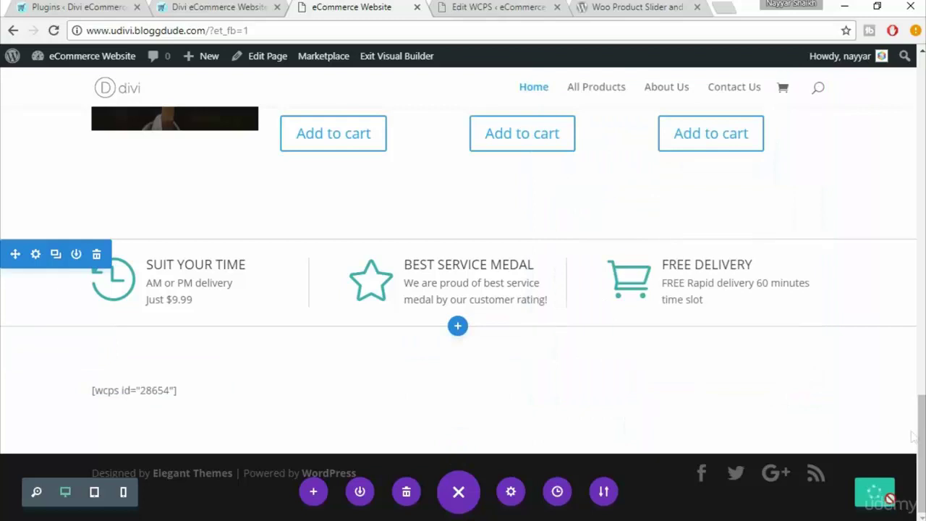
pyautogui.click(55, 31)
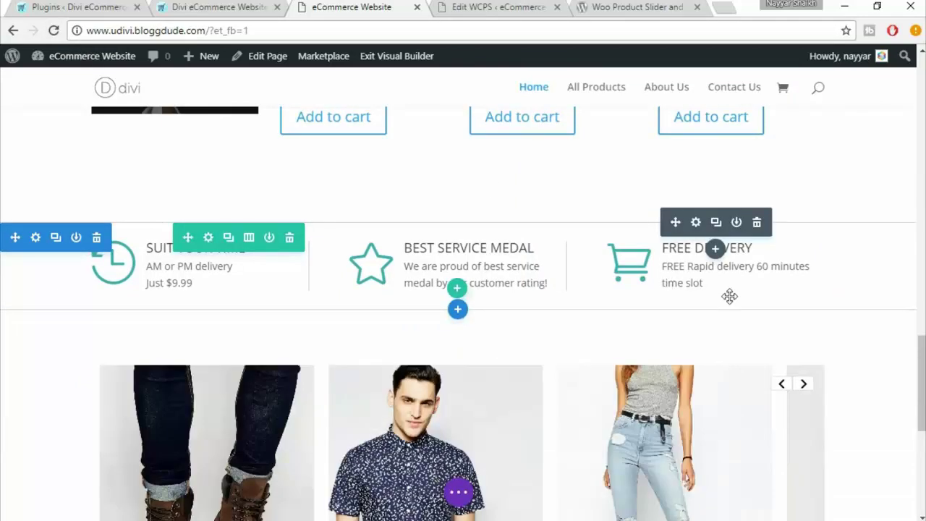
pyautogui.scroll(-4, 729, 296)
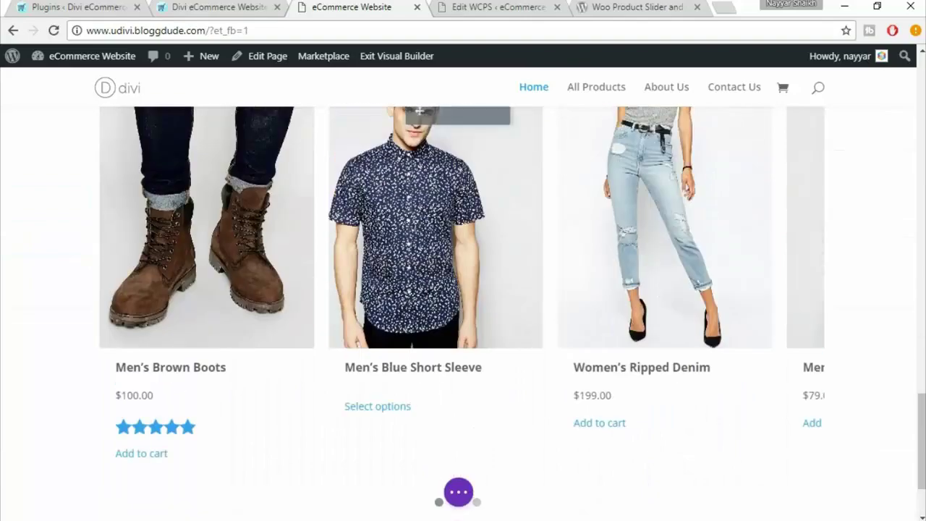
pyautogui.scroll(3, 779, 244)
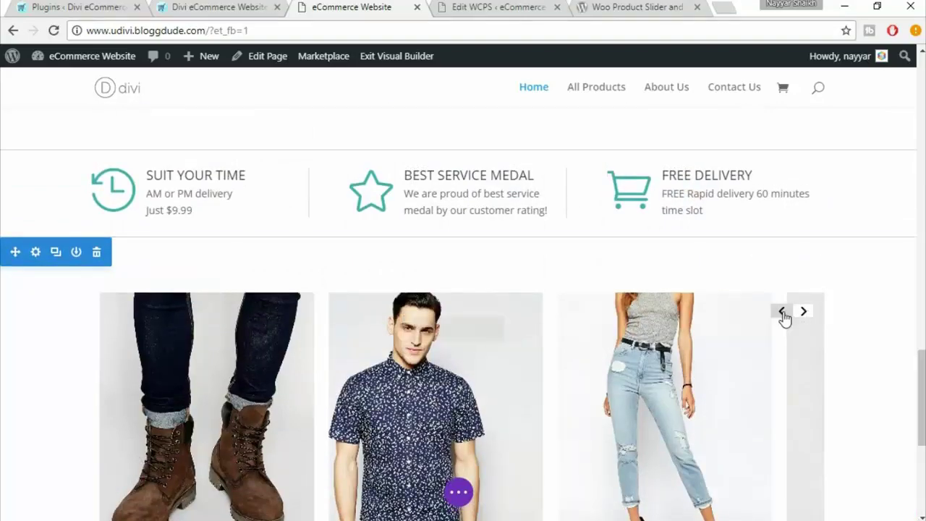
pyautogui.scroll(-3, 813, 316)
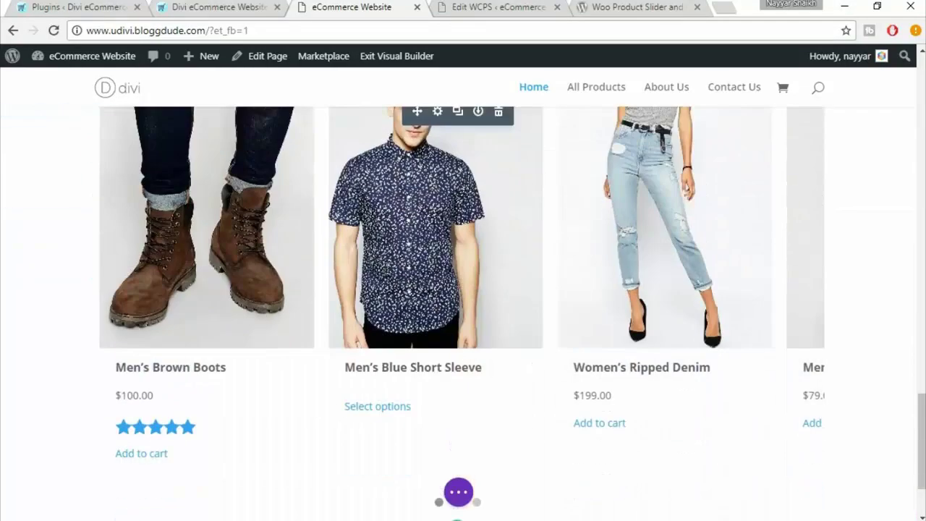
pyautogui.scroll(-1, 552, 326)
pyautogui.scroll(2, 306, 229)
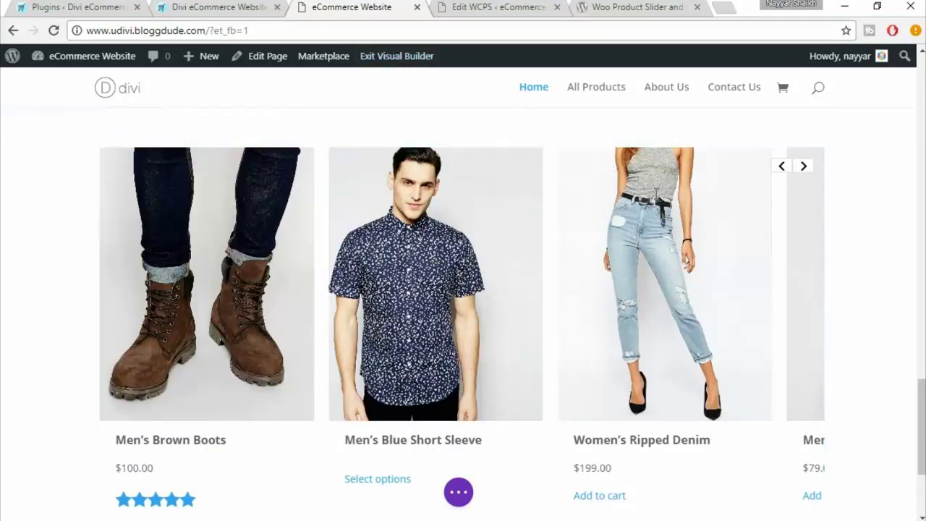
pyautogui.scroll(-3, 853, 264)
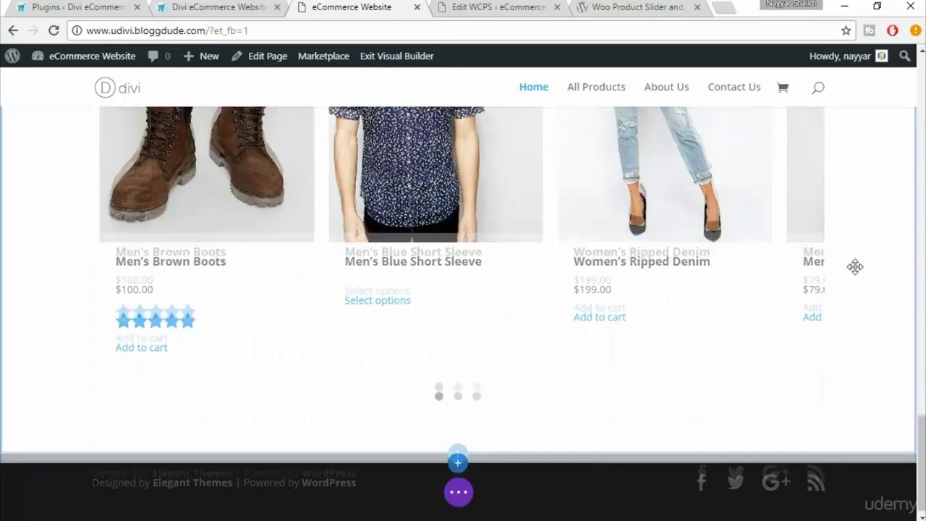
pyautogui.scroll(2, 622, 308)
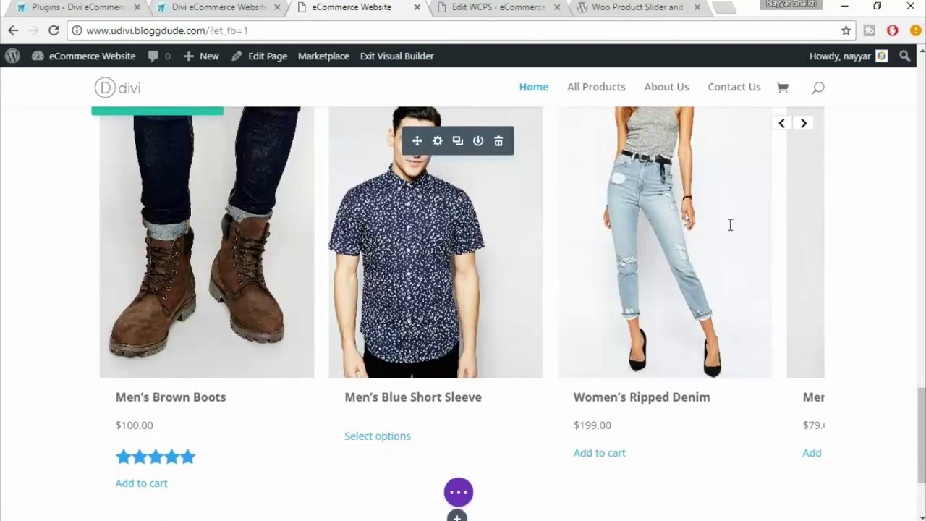
pyautogui.scroll(2, 656, 229)
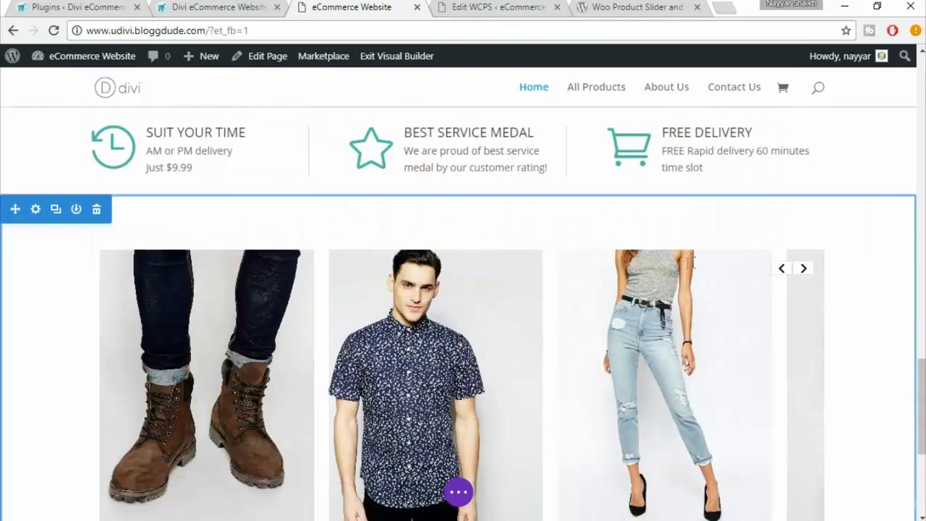
pyautogui.scroll(-1, 419, 213)
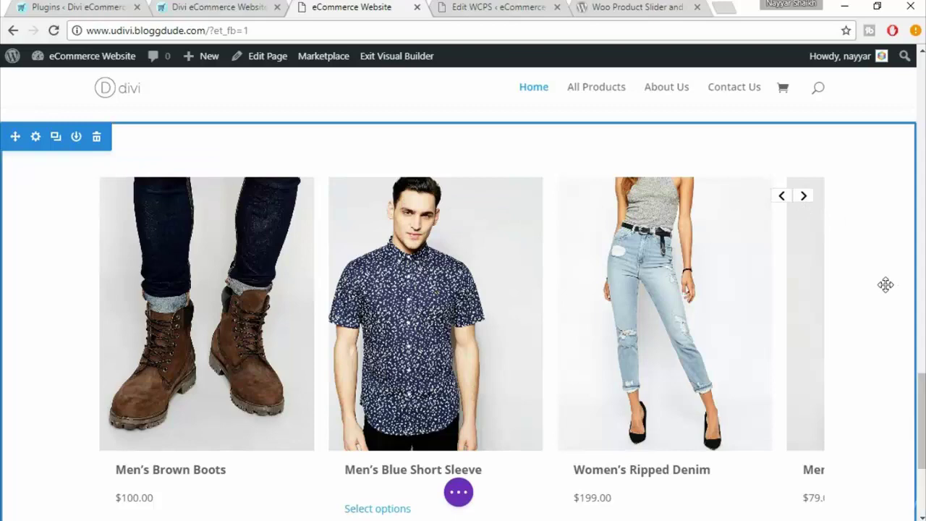
pyautogui.scroll(-2, 835, 270)
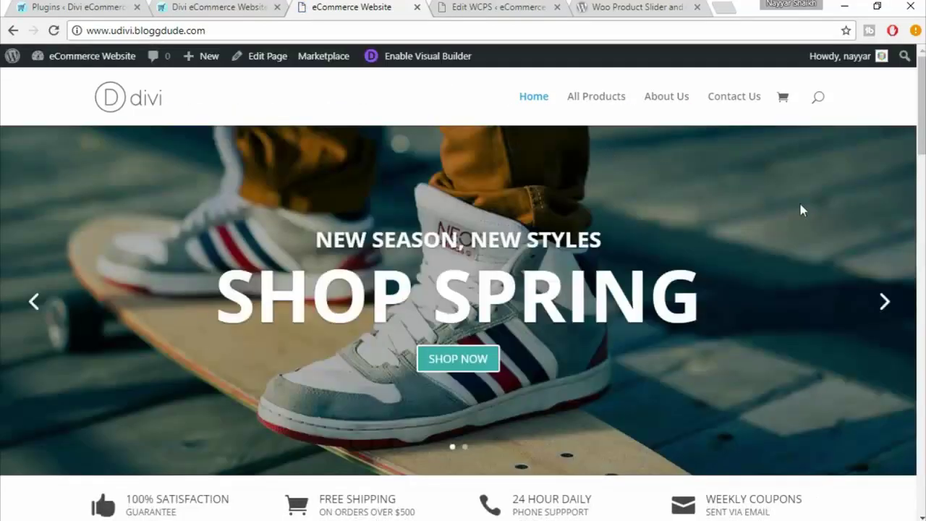
# - Scroll down the live homepage to the product carousel and advance it by one product
pyautogui.scroll(-7, 800, 210)
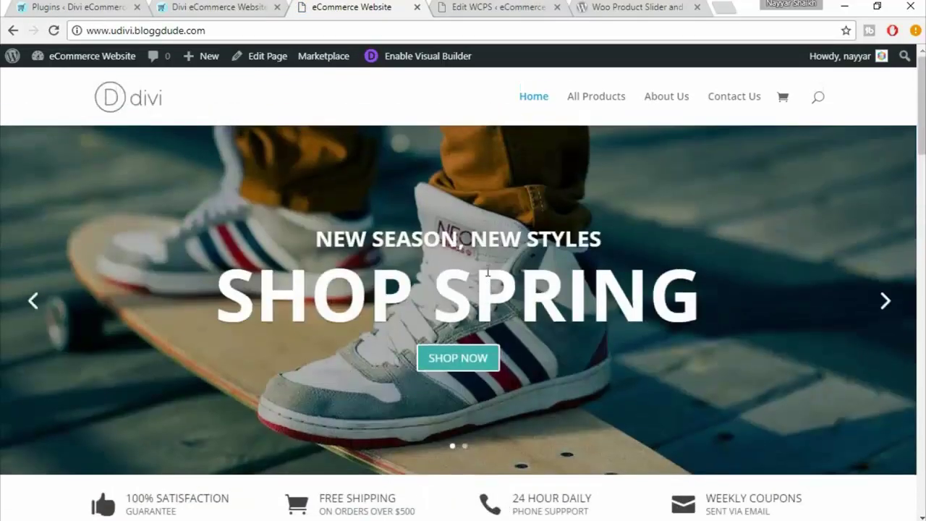
pyautogui.scroll(-5, 430, 287)
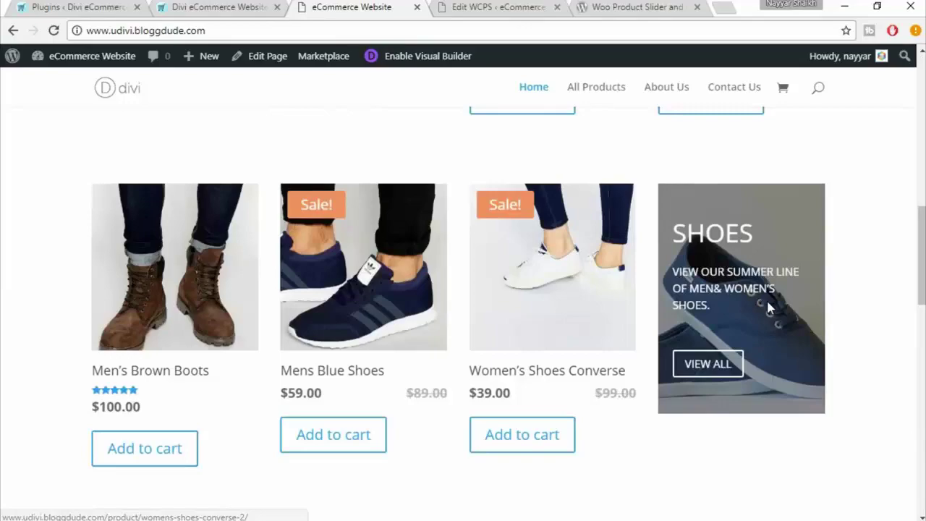
pyautogui.scroll(-5, 768, 290)
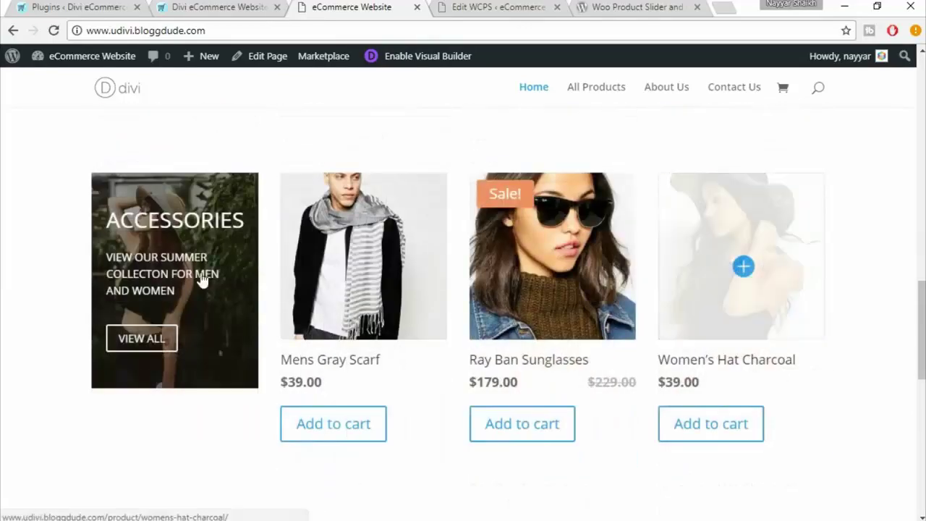
pyautogui.scroll(-4, 500, 282)
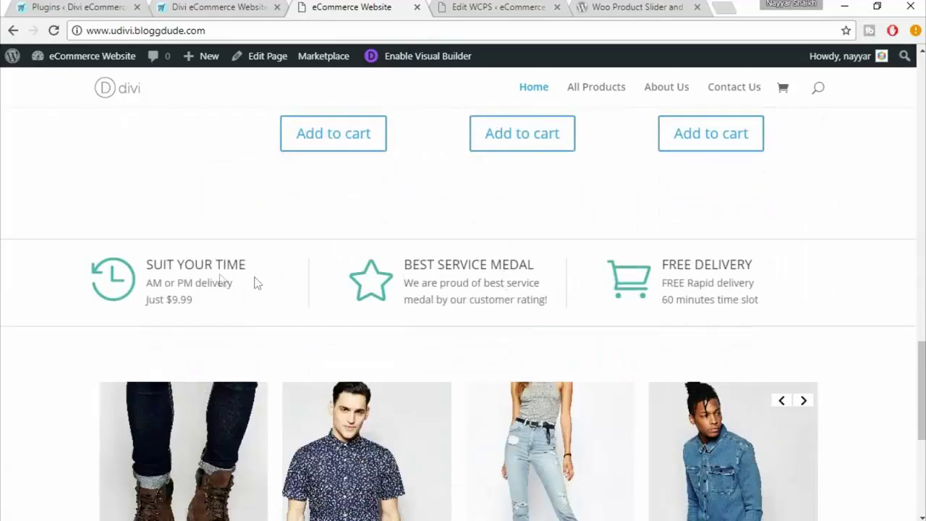
pyautogui.scroll(-3, 647, 273)
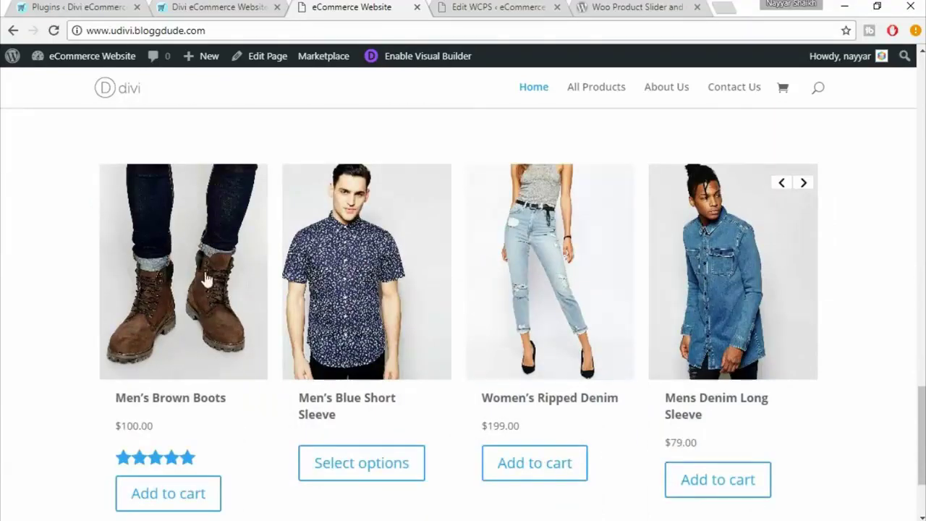
pyautogui.scroll(-1, 220, 267)
pyautogui.scroll(3, 509, 463)
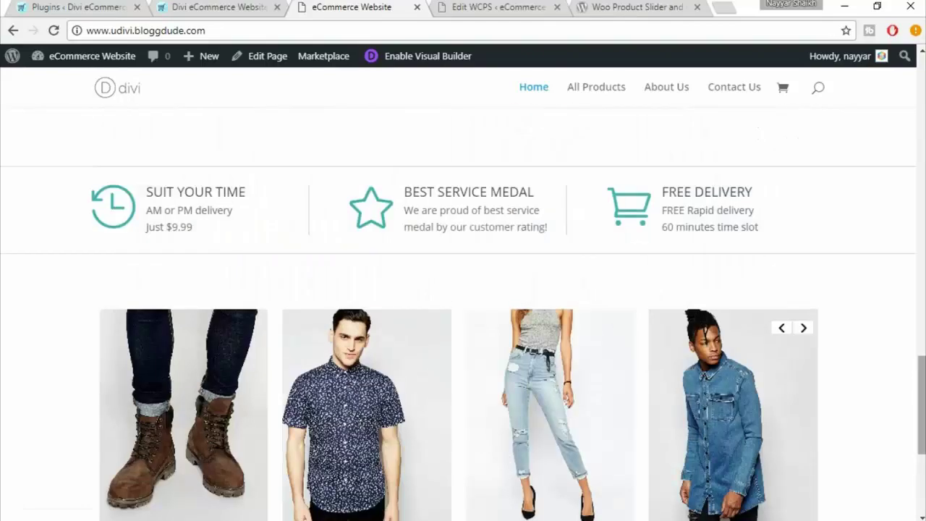
pyautogui.click(802, 329)
# - Jump the carousel to its second, then third page of products using the pagination dots
pyautogui.scroll(-3, 841, 347)
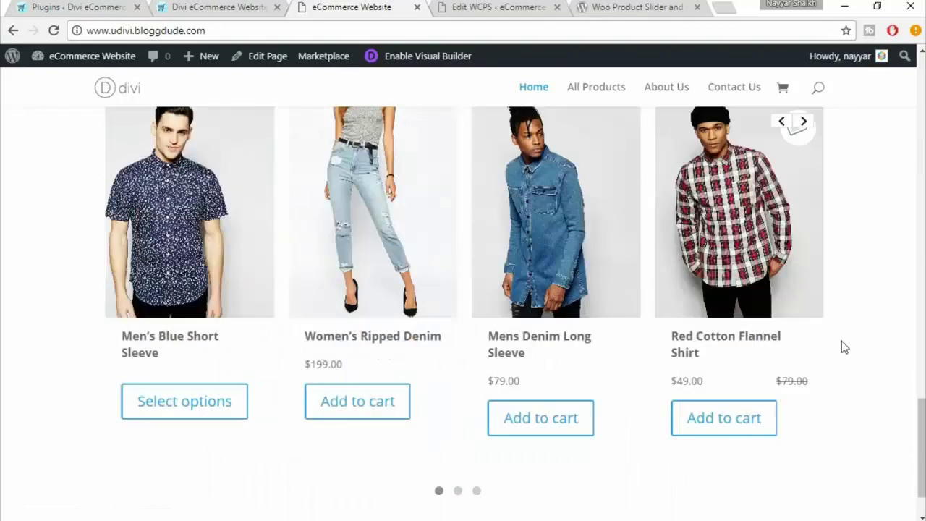
pyautogui.click(458, 481)
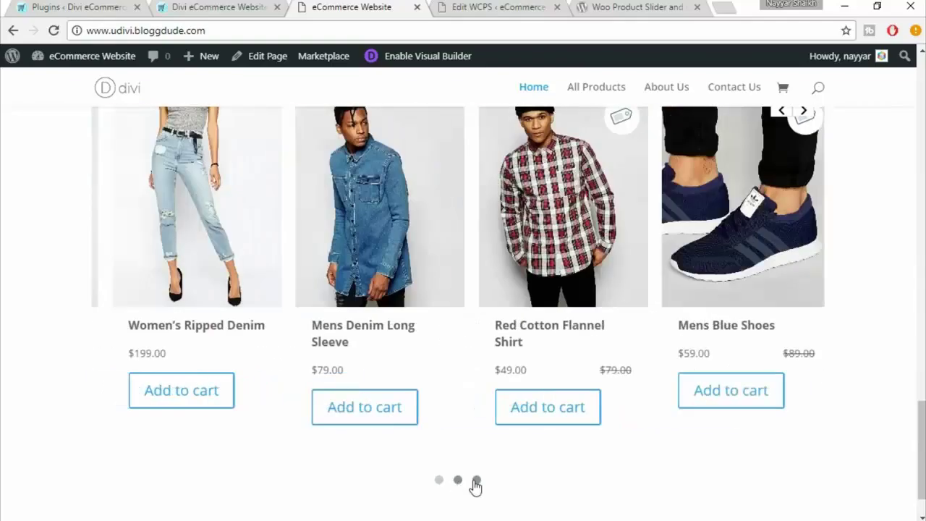
pyautogui.click(476, 482)
pyautogui.scroll(-5, 779, 454)
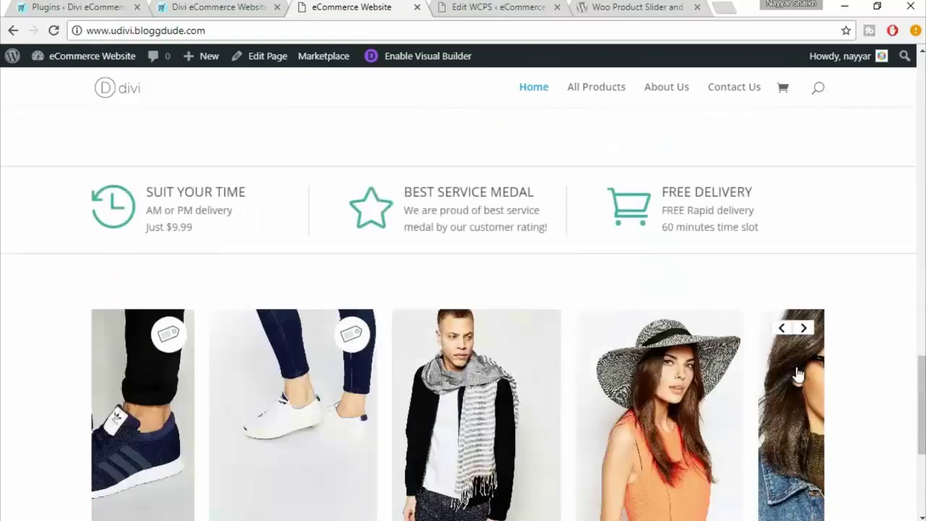
pyautogui.scroll(-3, 837, 350)
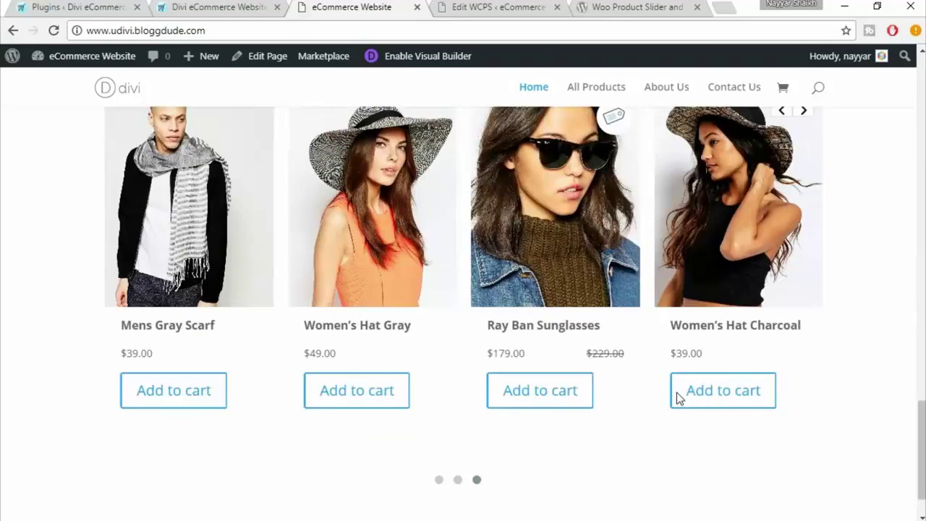
pyautogui.scroll(-1, 832, 380)
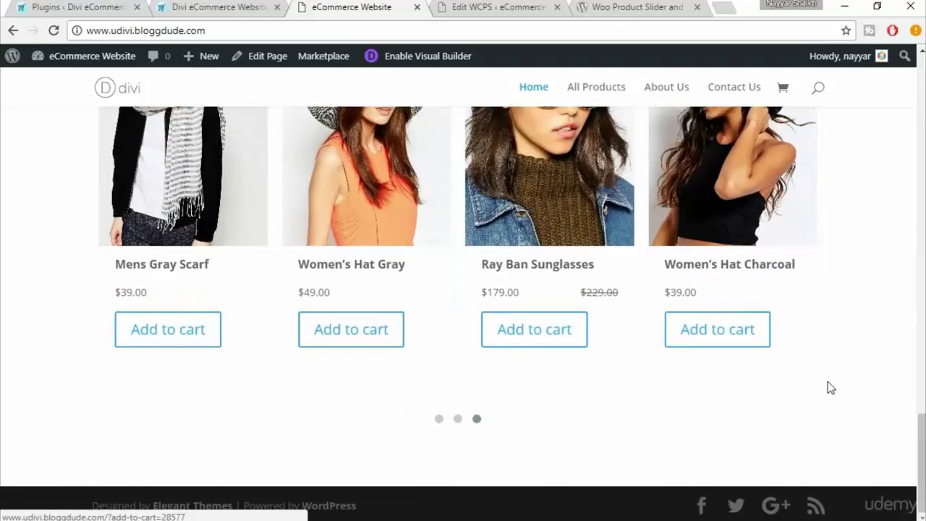
pyautogui.scroll(2, 827, 382)
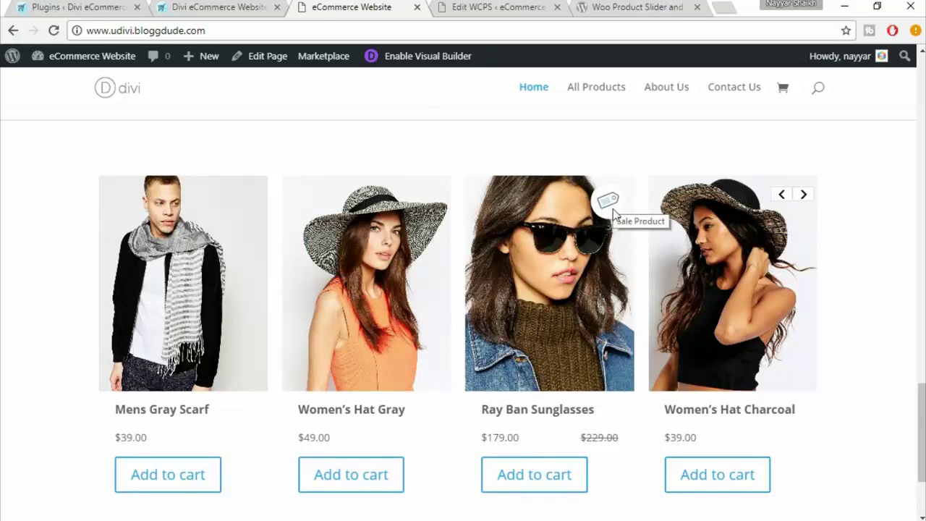
pyautogui.scroll(-1, 861, 246)
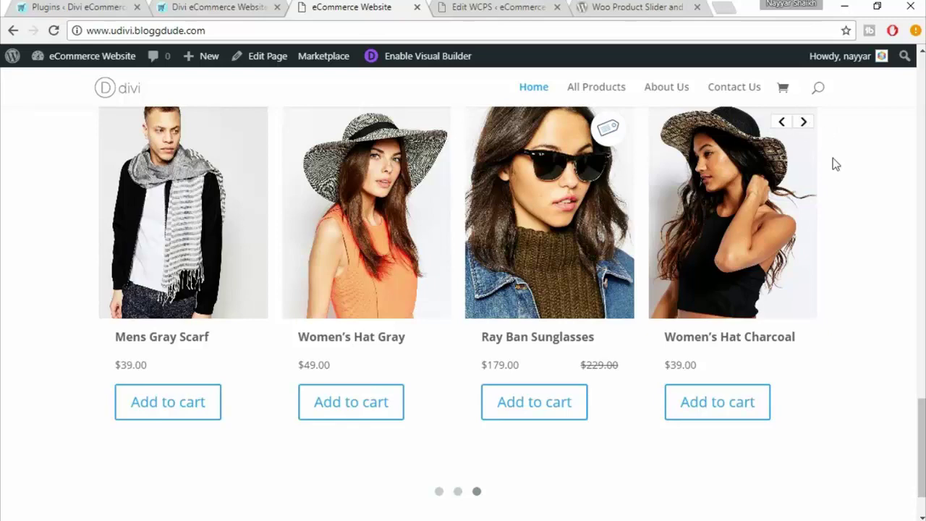
# - Switch to the 'Divi eCommerce Website' homepage and advance its brand logo slider
pyautogui.click(217, 8)
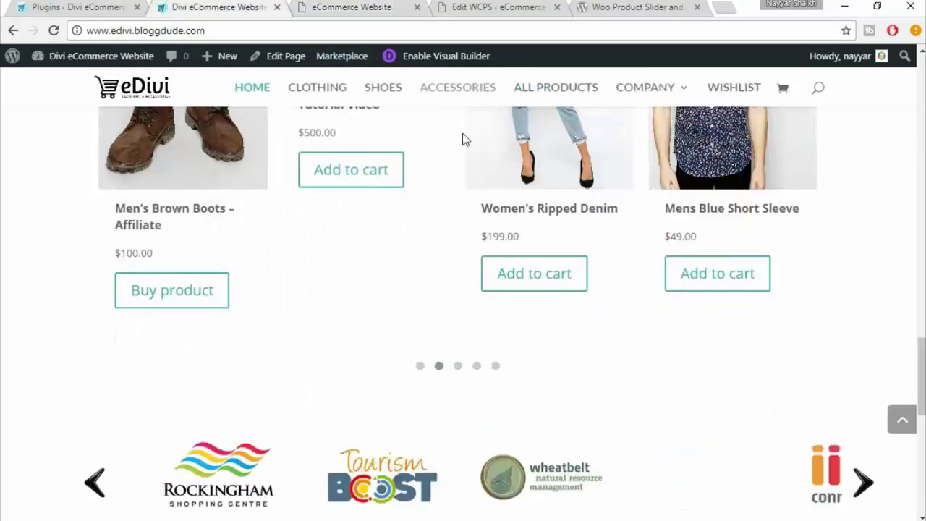
pyautogui.scroll(-2, 597, 277)
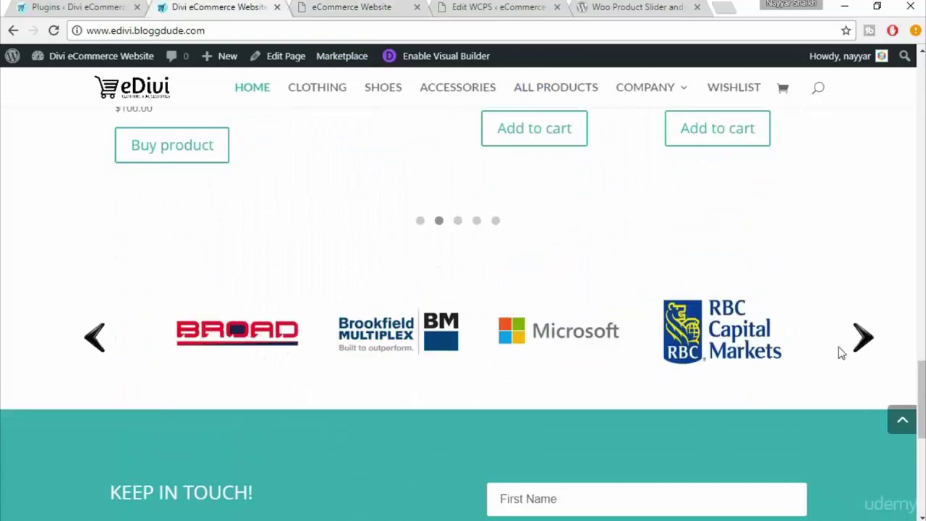
pyautogui.click(876, 345)
pyautogui.scroll(-3, 876, 345)
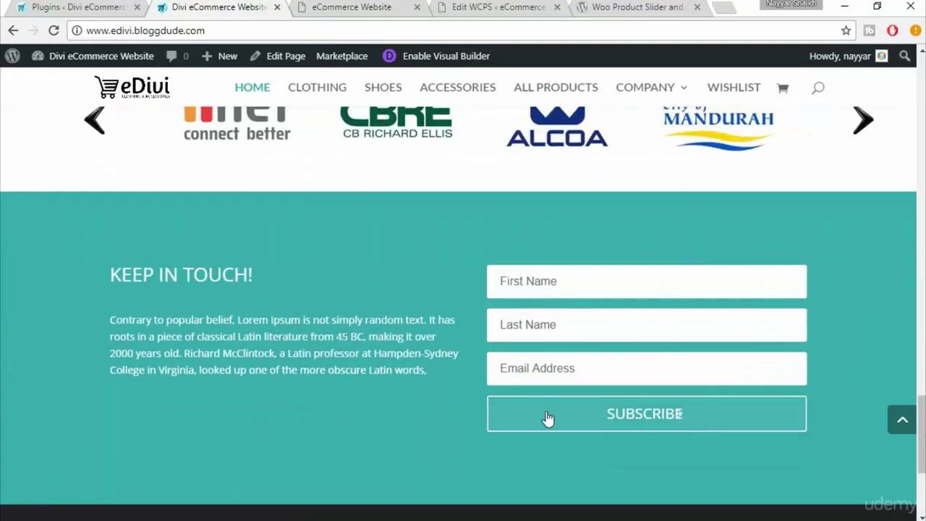
pyautogui.scroll(2, 902, 369)
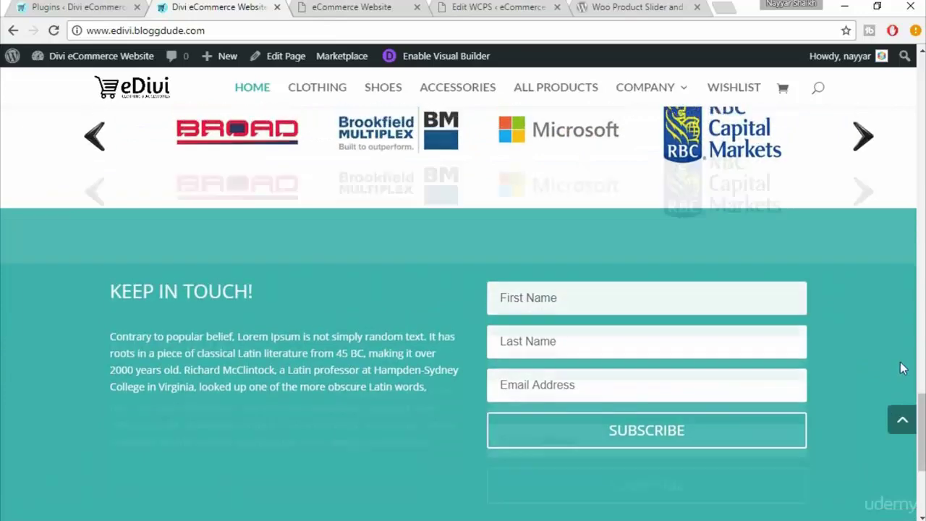